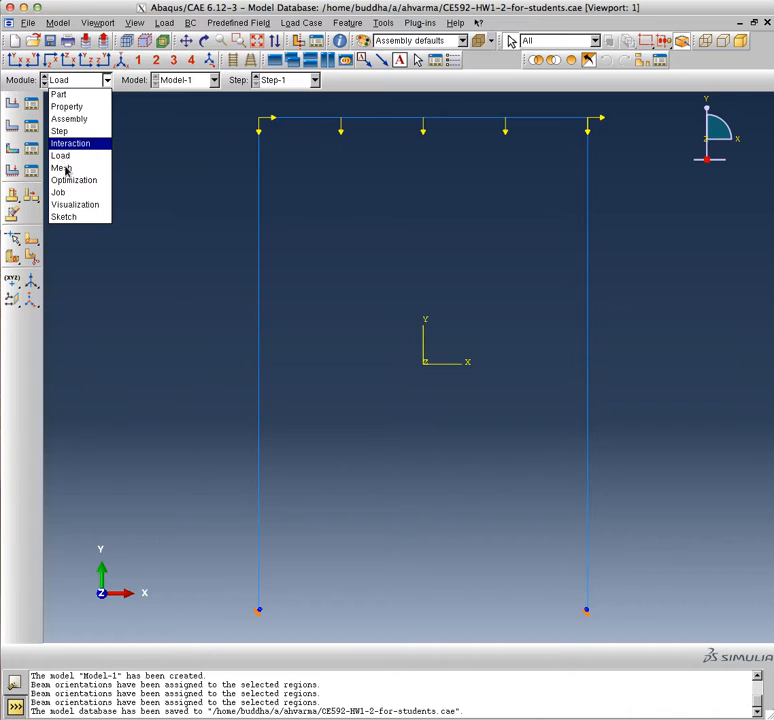
# In the Mesh module, seed the frame assembly with an approximate global size of 12.
pyautogui.click(66, 170)
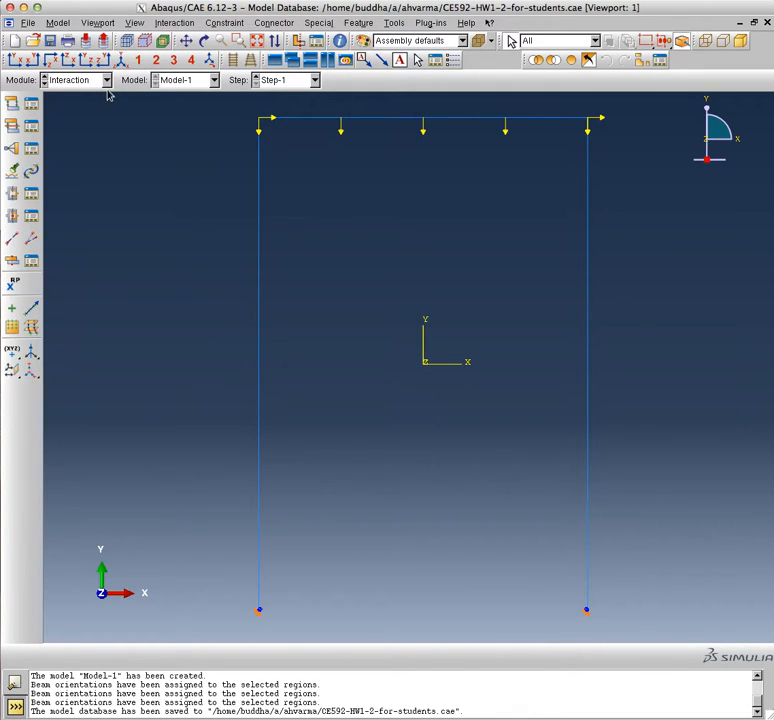
pyautogui.click(106, 83)
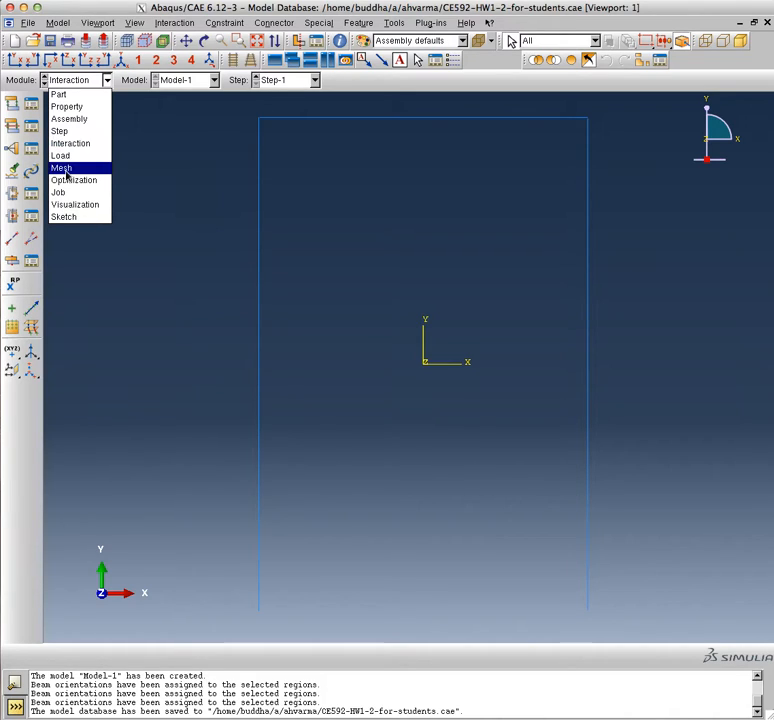
pyautogui.click(64, 171)
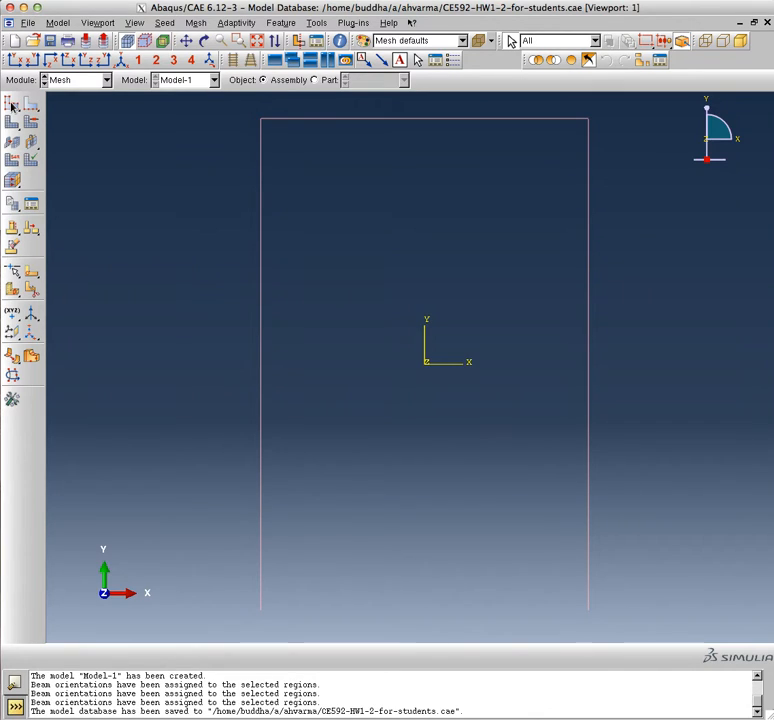
pyautogui.click(12, 104)
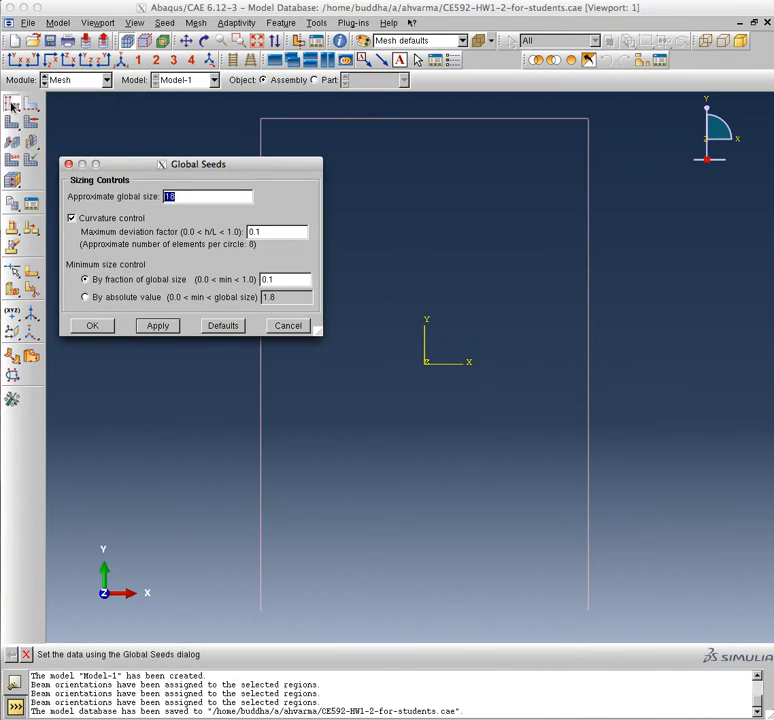
pyautogui.write('18')
pyautogui.press('BackSpace')
pyautogui.write('2')
pyautogui.click(101, 327)
pyautogui.hotkey('ctrl', 's')
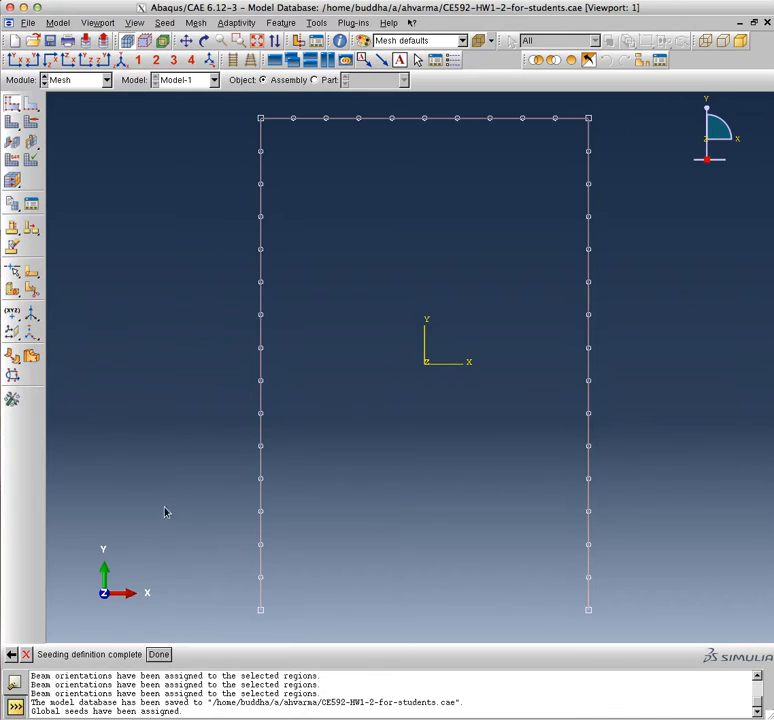
pyautogui.click(157, 655)
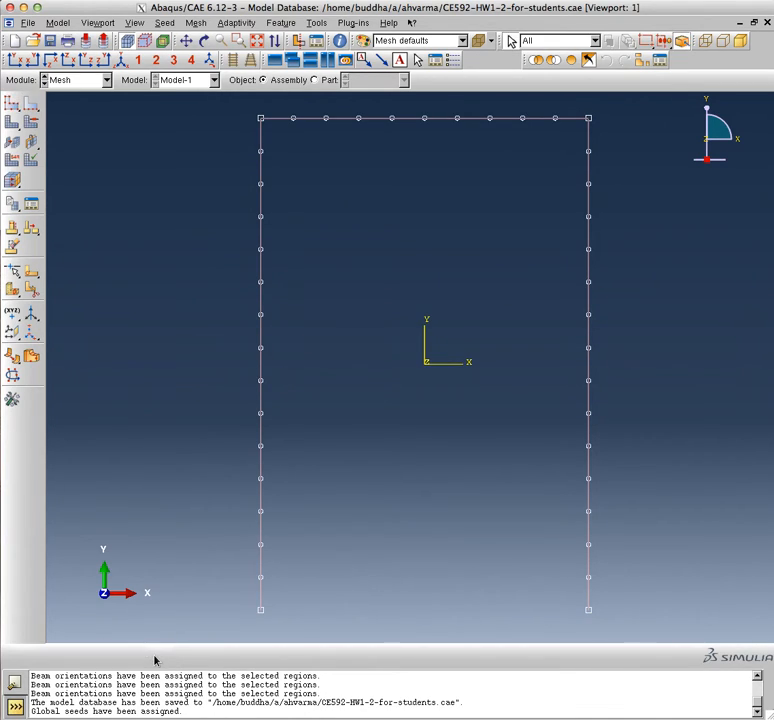
# Assign the Standard linear, shear-flexible Beam element type B21 to the whole frame.
pyautogui.click(13, 163)
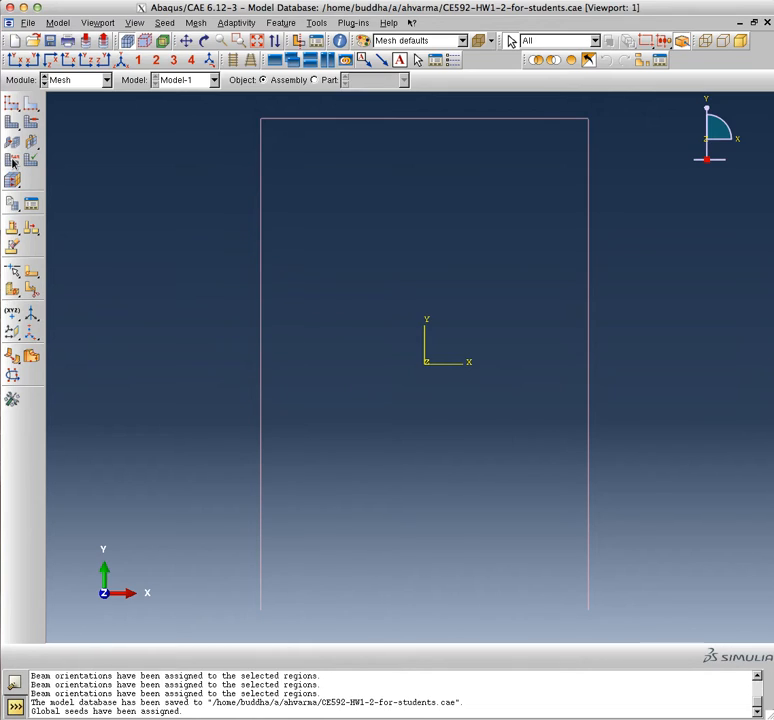
pyautogui.click(16, 166)
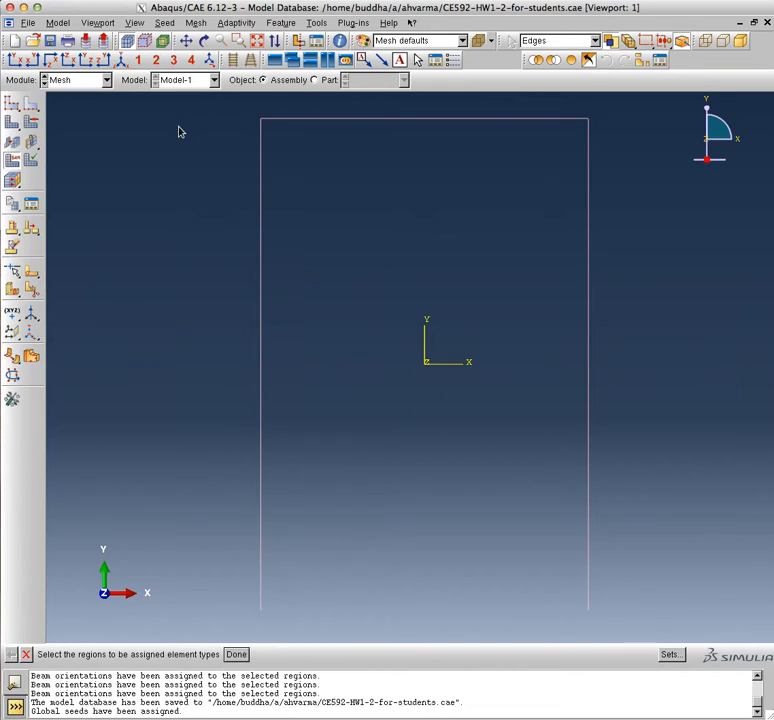
pyautogui.click(212, 108)
pyautogui.click(233, 654)
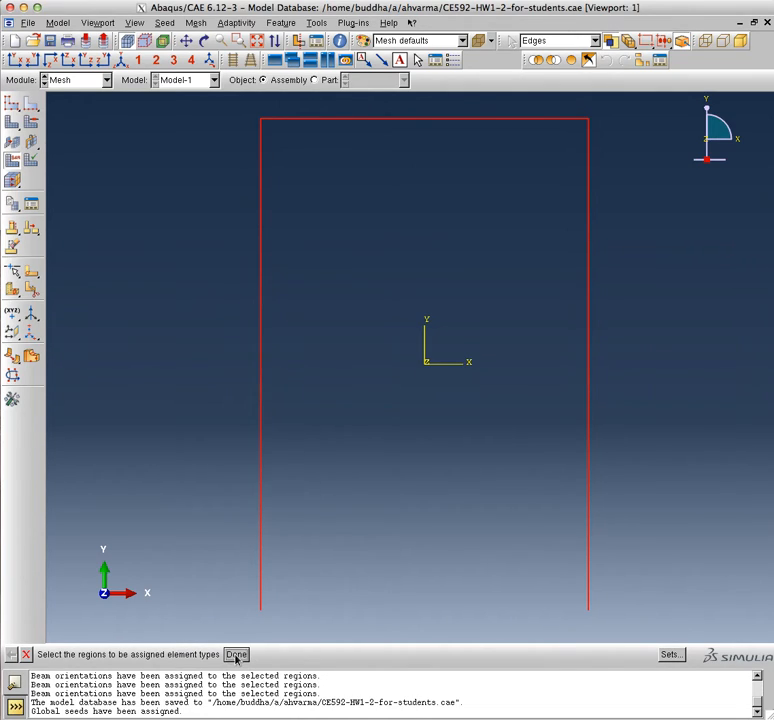
pyautogui.click(236, 655)
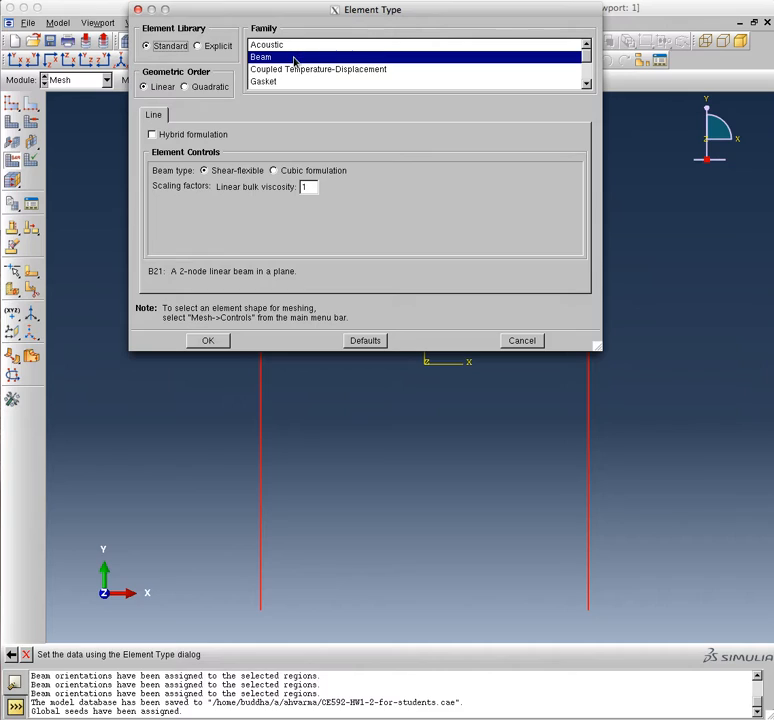
pyautogui.click(586, 85)
pyautogui.click(586, 85)
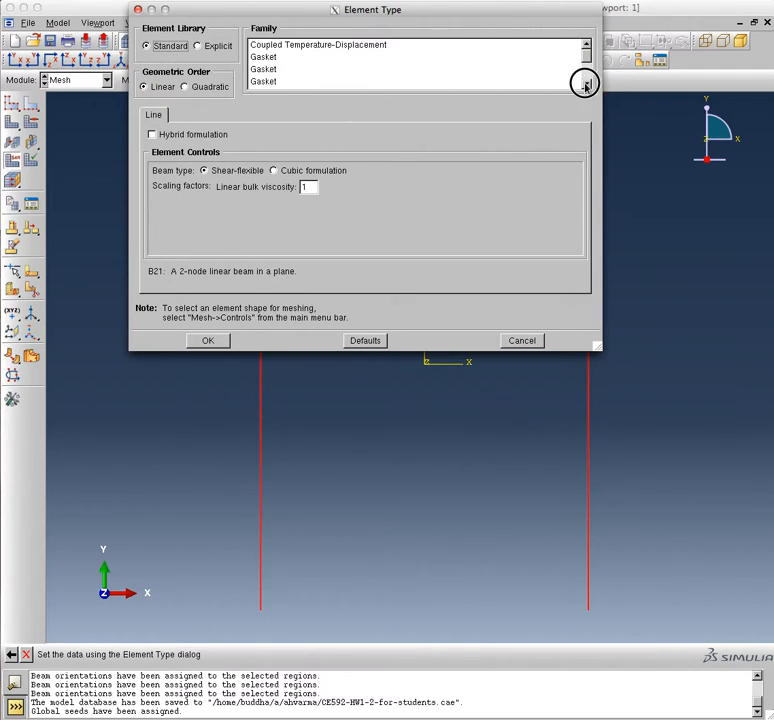
pyautogui.click(588, 46)
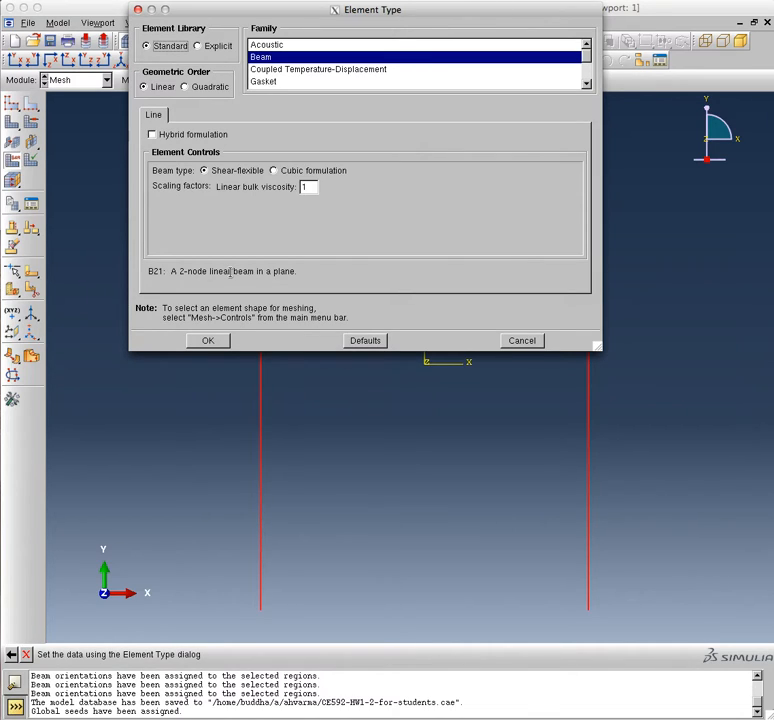
pyautogui.click(209, 341)
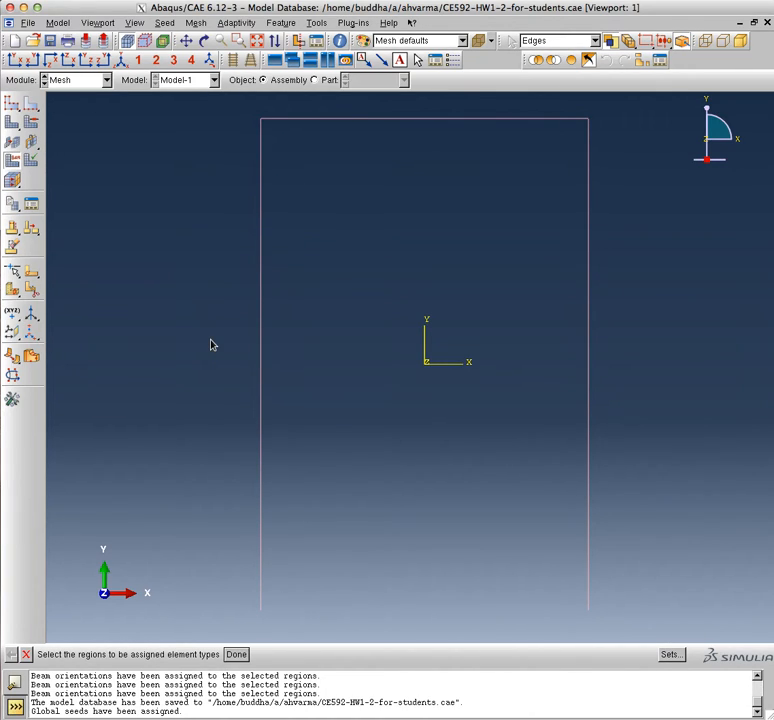
pyautogui.click(237, 655)
pyautogui.click(236, 655)
pyautogui.press('Escape')
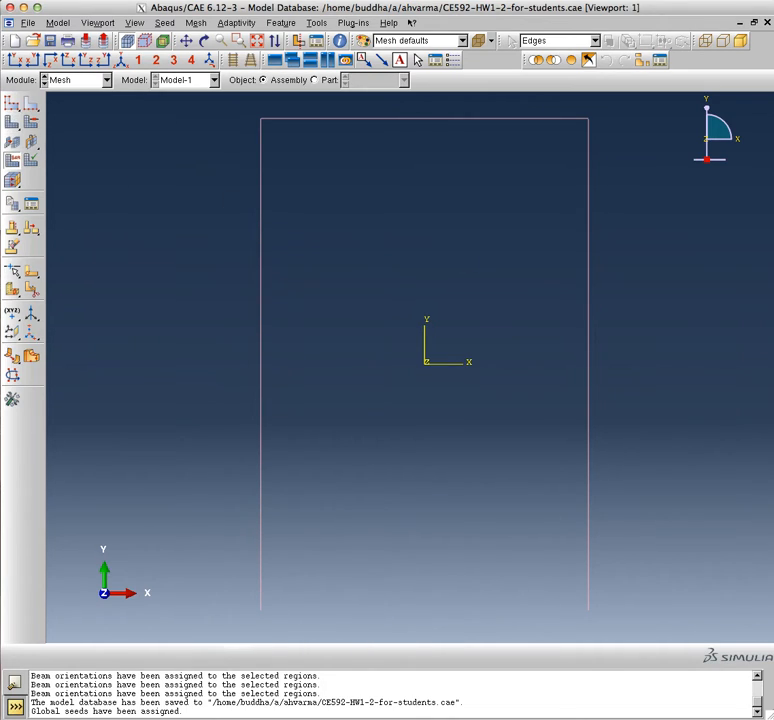
pyautogui.press('super+Tab')
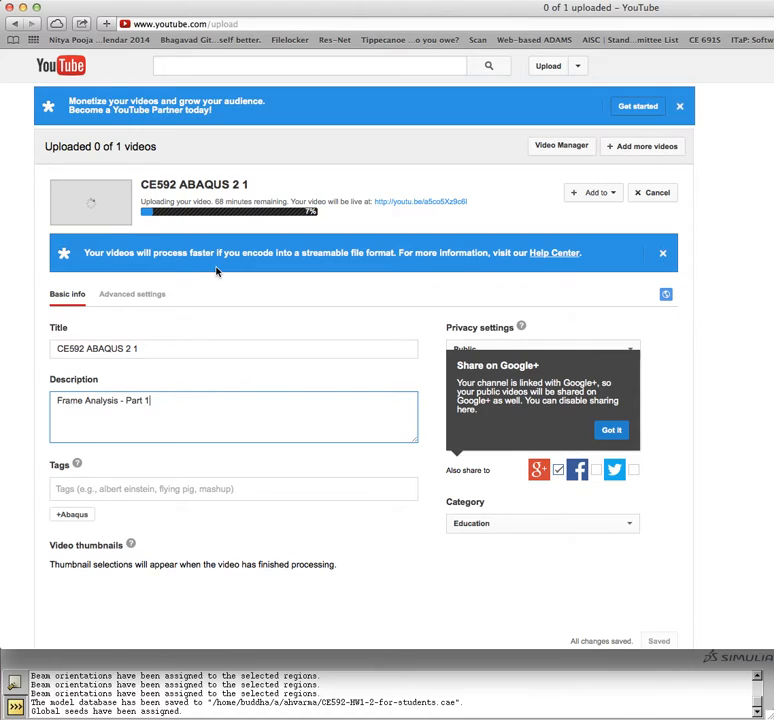
pyautogui.click(616, 197)
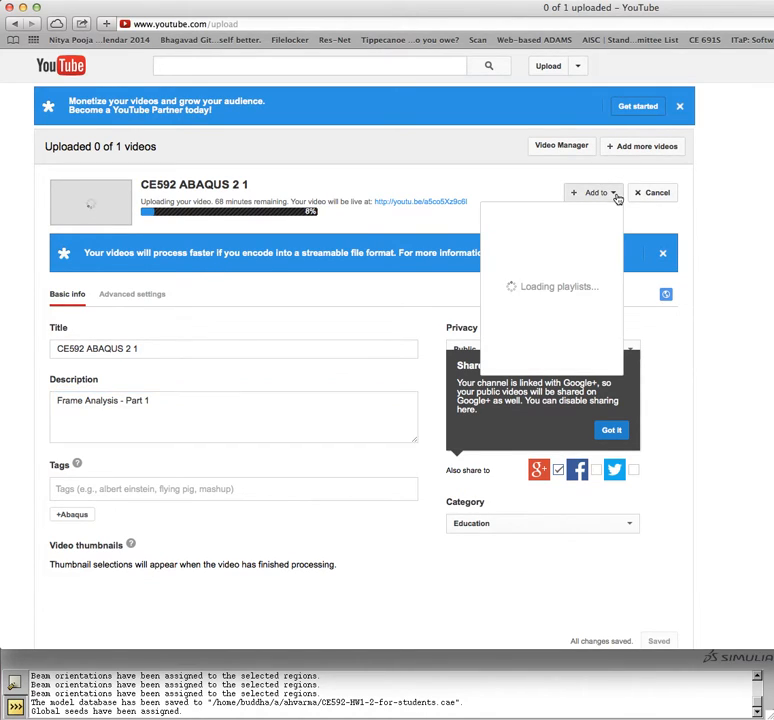
pyautogui.click(616, 197)
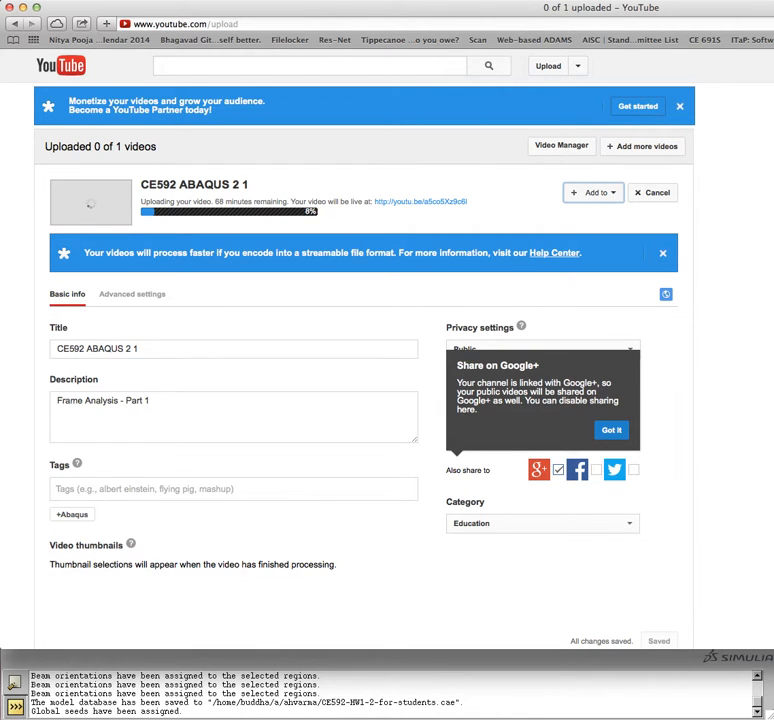
pyautogui.click(22, 8)
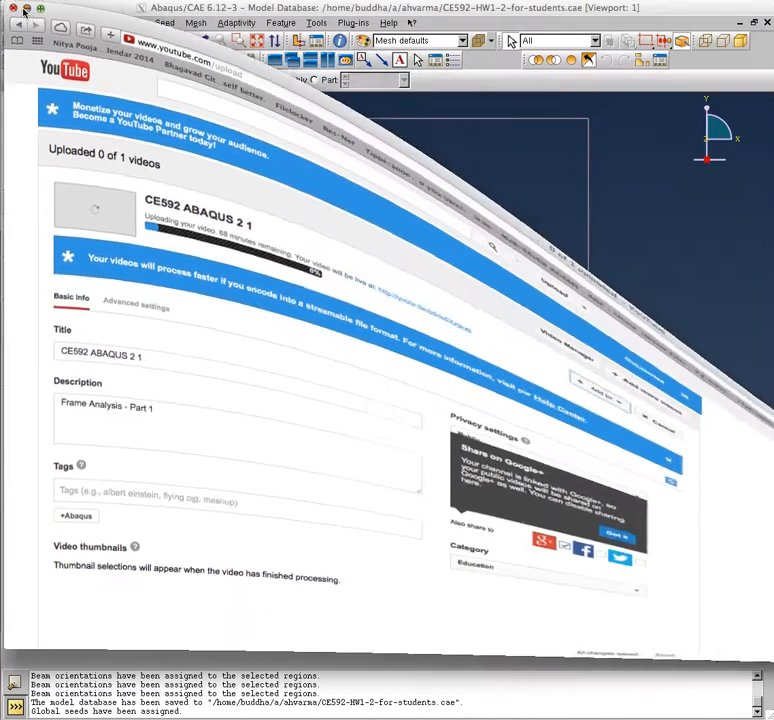
# Mesh the frame part instance.
pyautogui.click(12, 122)
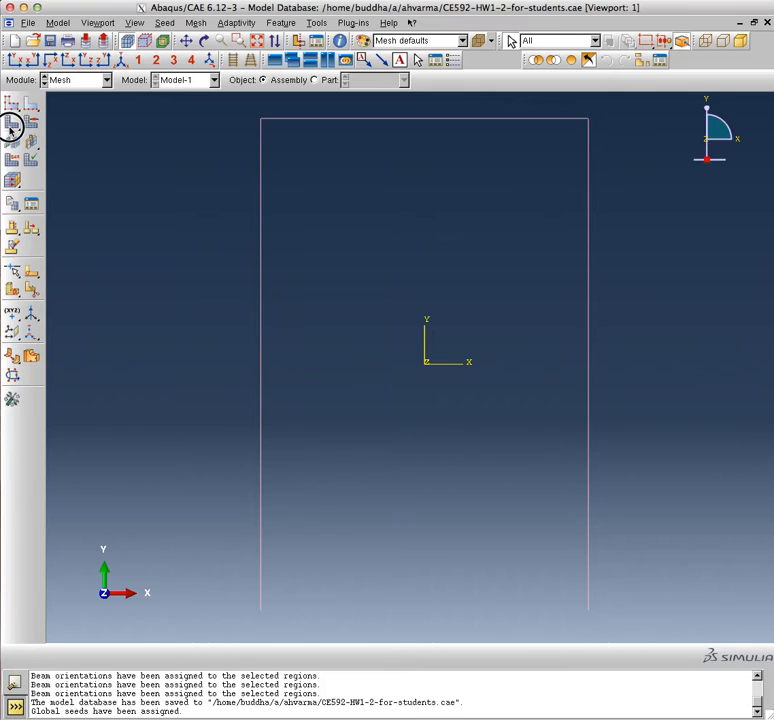
pyautogui.click(12, 122)
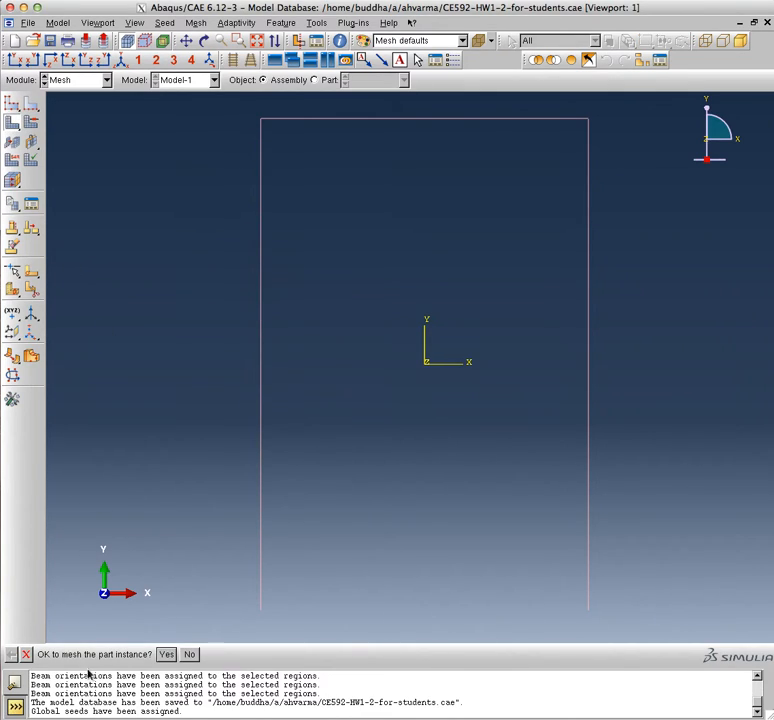
pyautogui.click(165, 655)
pyautogui.click(165, 655)
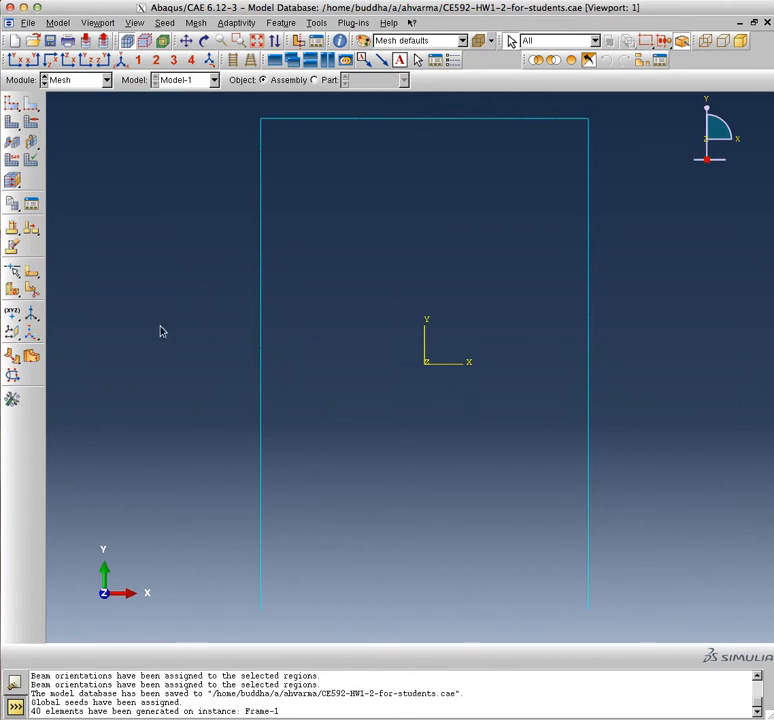
# Query an element near the middle of the frame's left column to check its type and nodal connectivity.
pyautogui.click(340, 44)
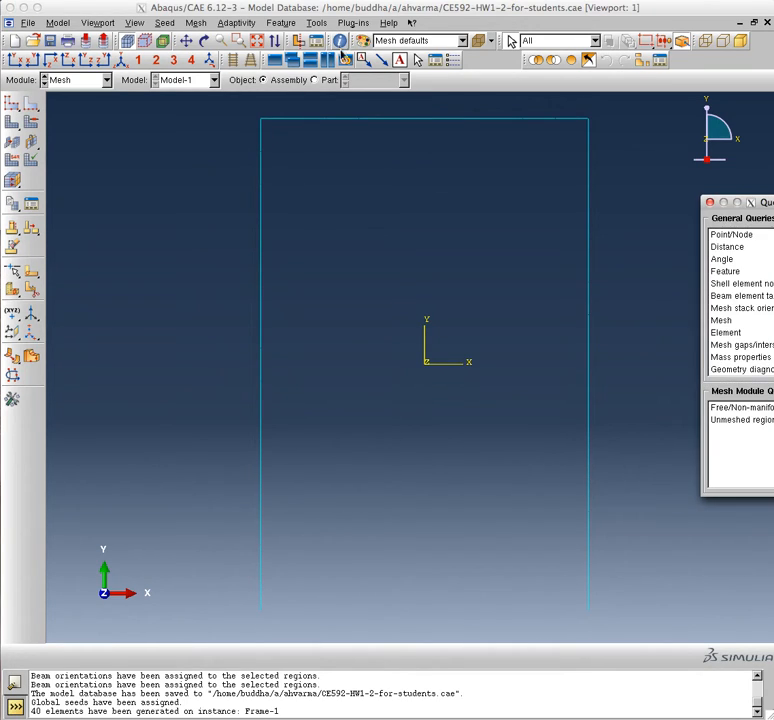
pyautogui.moveTo(767, 204); pyautogui.dragTo(682, 144)
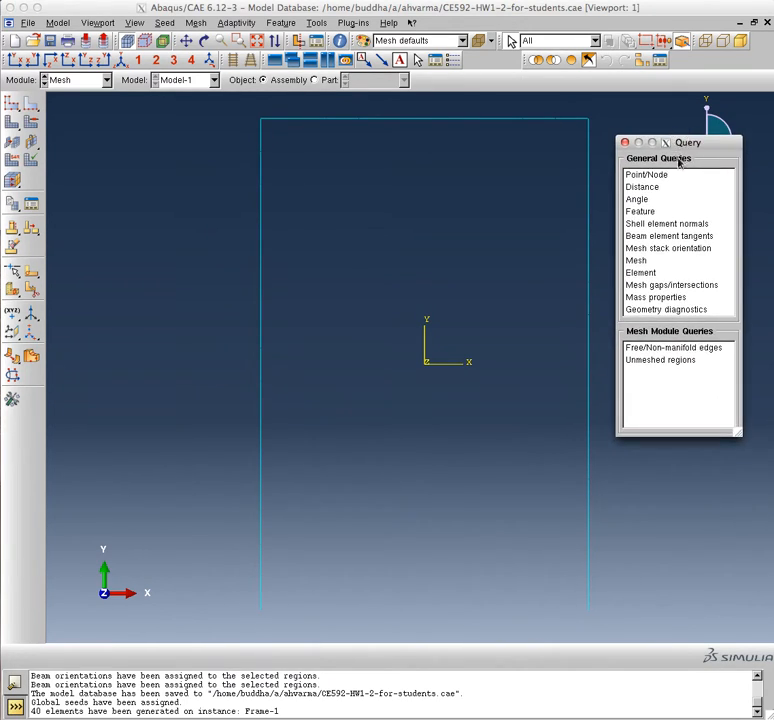
pyautogui.click(641, 272)
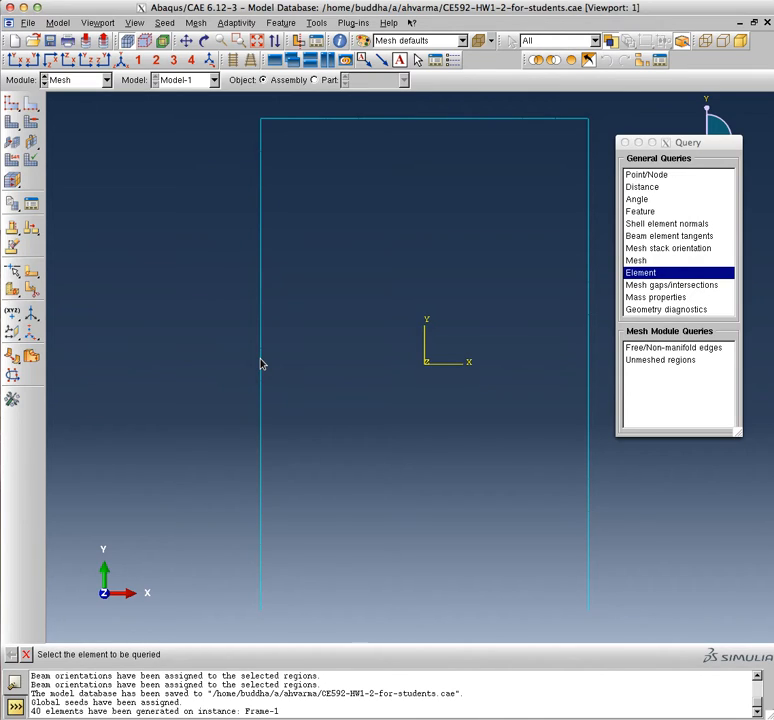
pyautogui.click(260, 361)
pyautogui.click(255, 361)
pyautogui.click(263, 359)
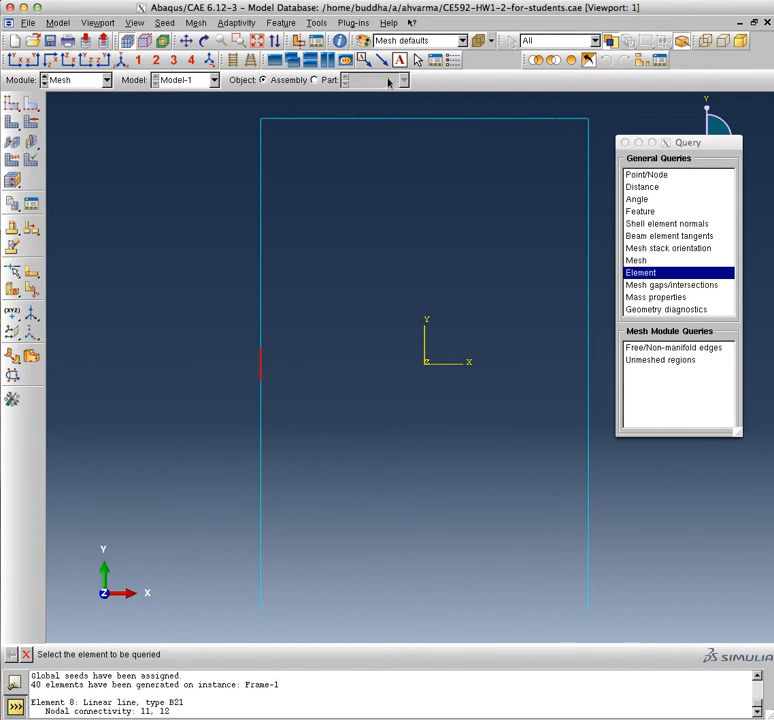
pyautogui.click(213, 85)
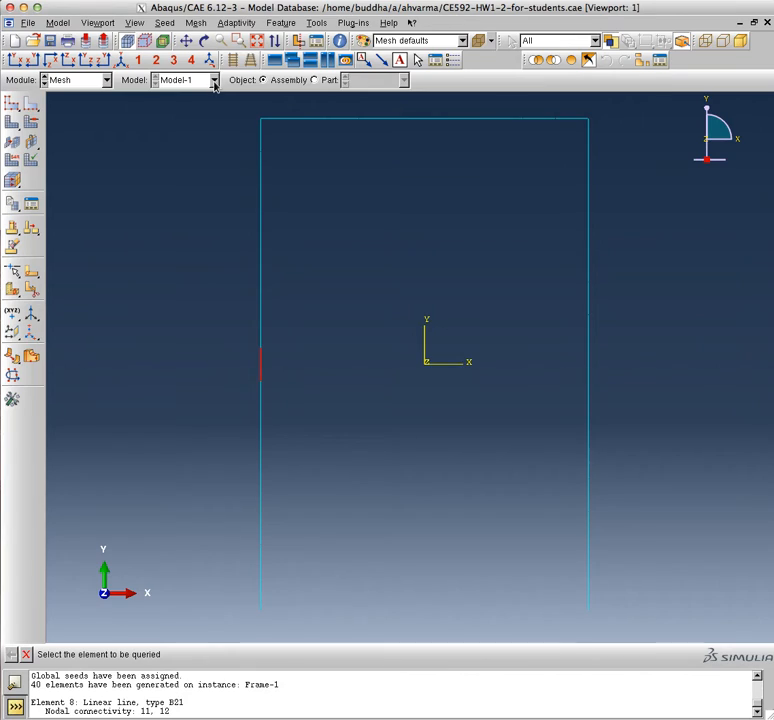
# Switch to the Job module and open the Job Manager.
pyautogui.click(107, 80)
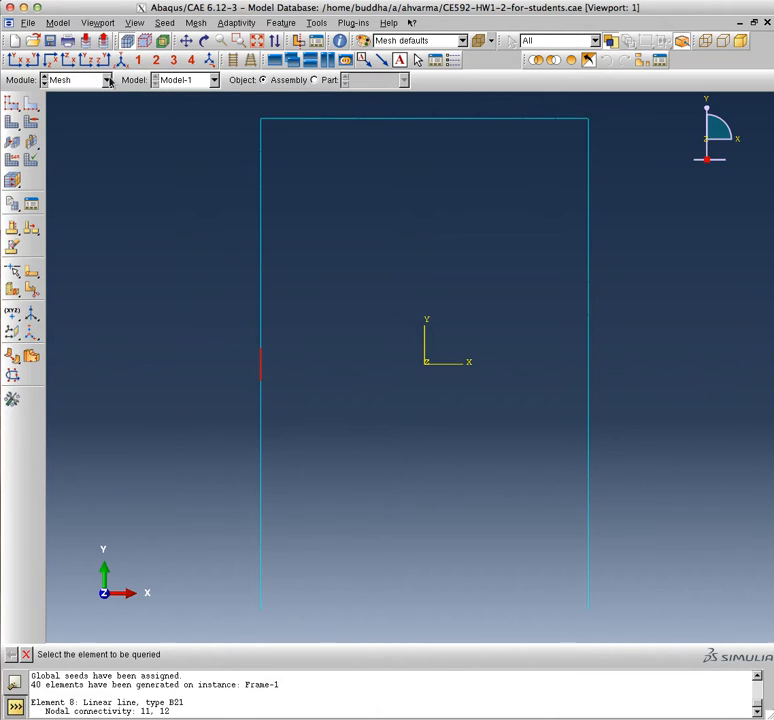
pyautogui.click(108, 80)
pyautogui.click(66, 196)
pyautogui.click(106, 80)
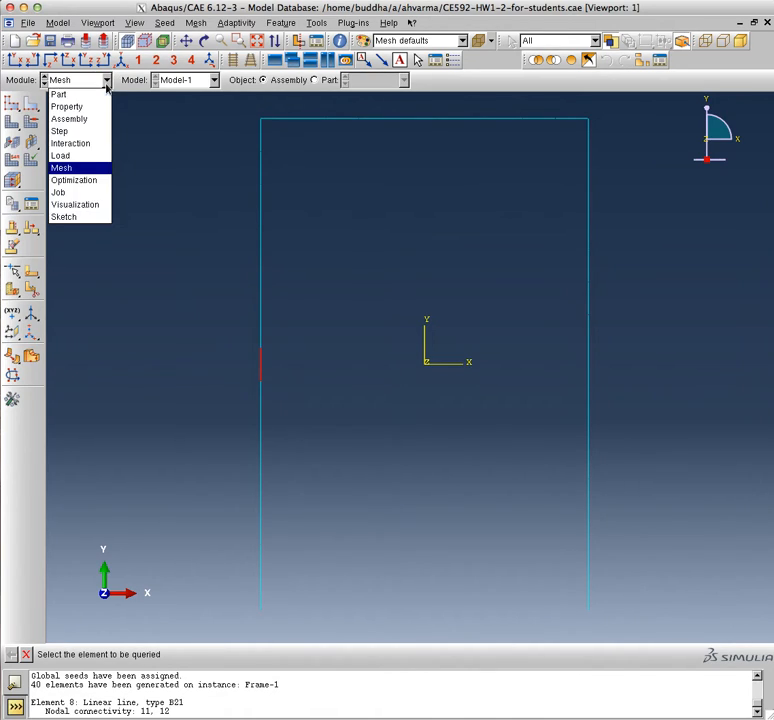
pyautogui.click(59, 193)
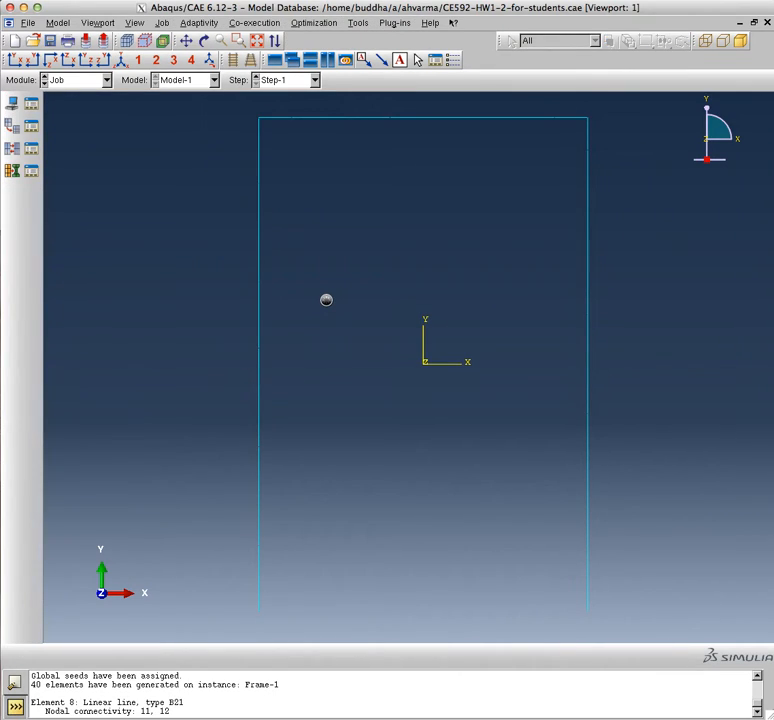
pyautogui.click(31, 105)
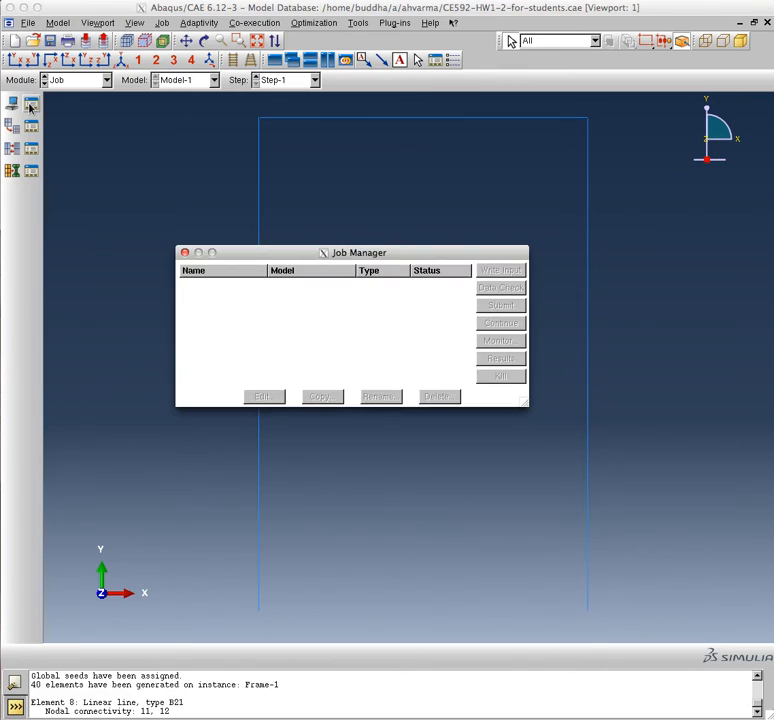
# Create a full-analysis job named CE592-HW1-2-for-students from Model-1 with the description "Standard Frame Analysis".
pyautogui.click(205, 397)
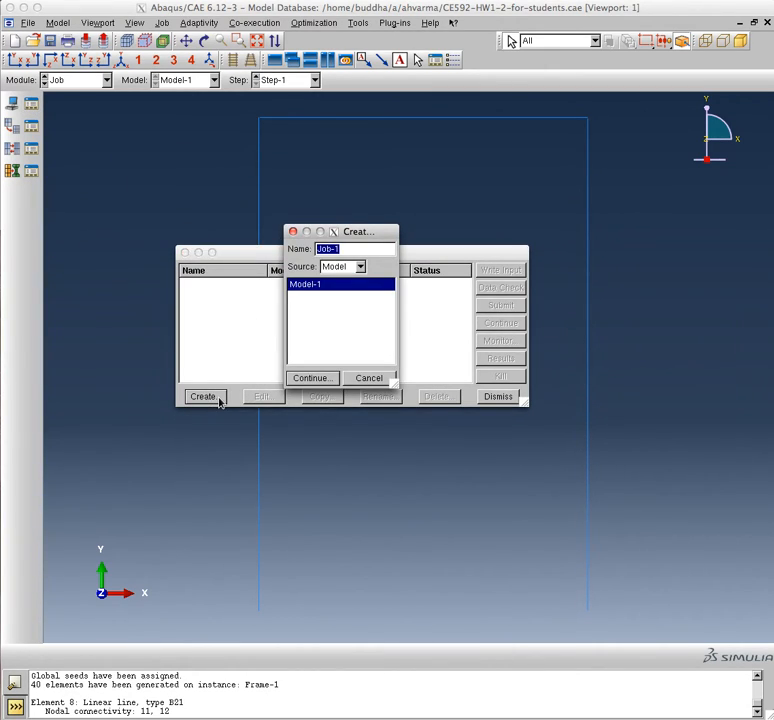
pyautogui.write('CE592-HW1-2-for-students')
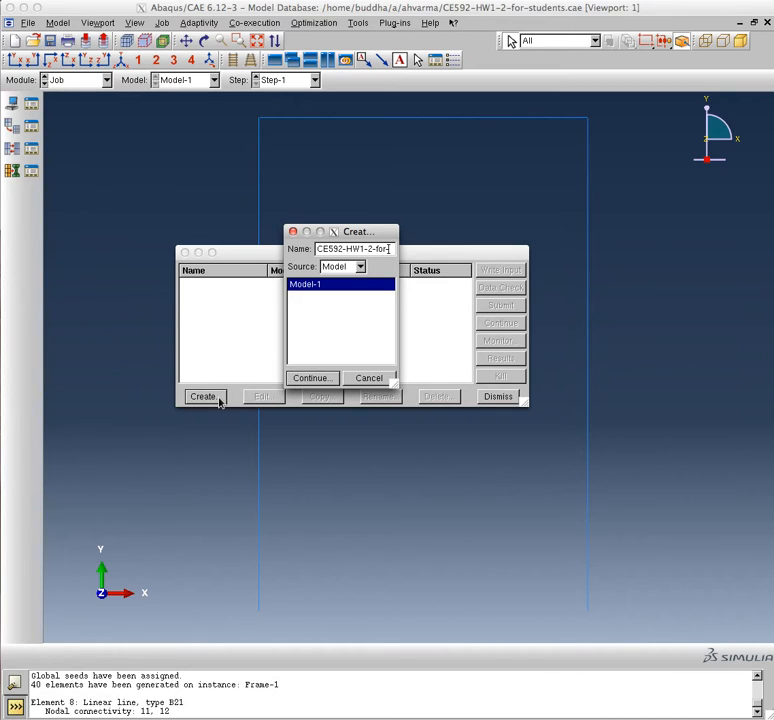
pyautogui.click(311, 378)
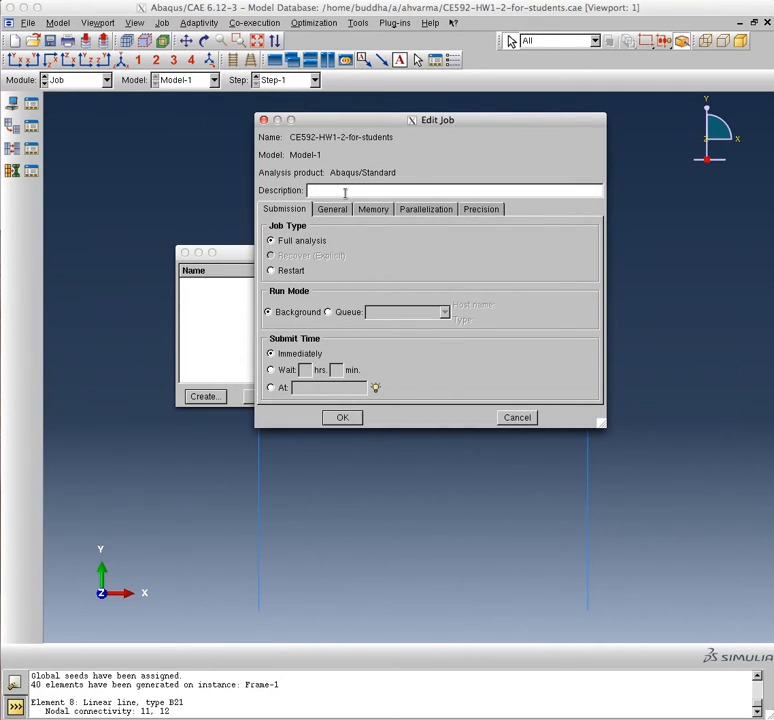
pyautogui.write('Standard Frame Analysis')
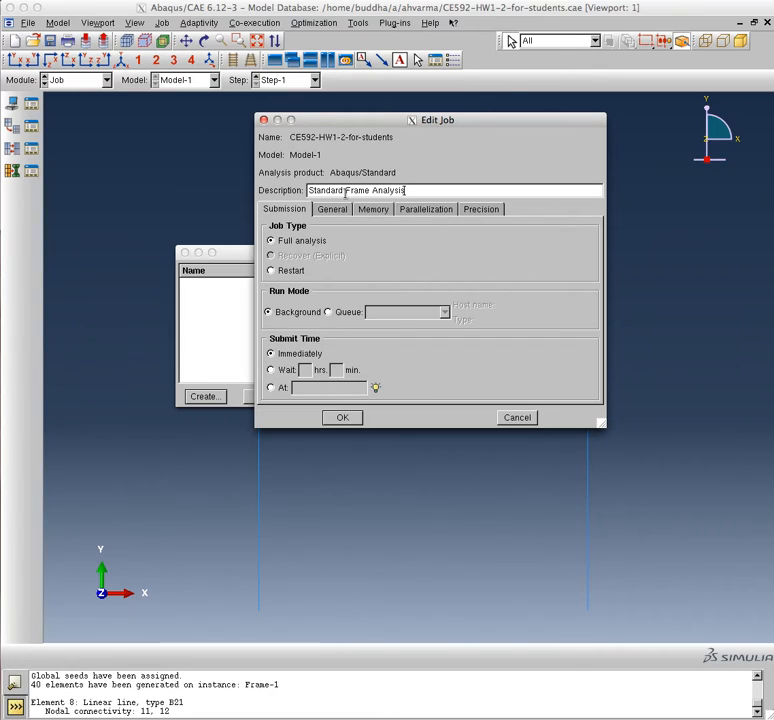
pyautogui.click(342, 418)
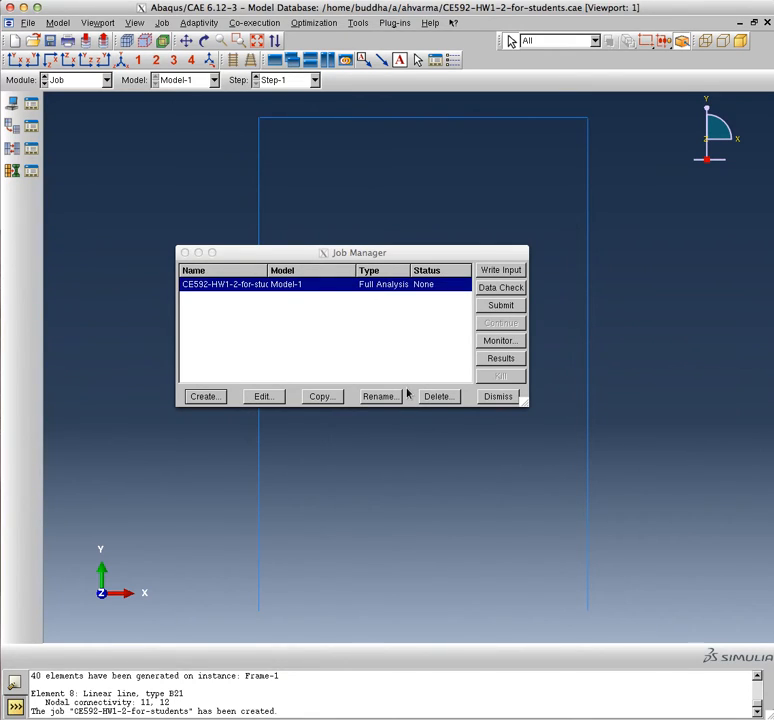
# Submit the CE592-HW1-2-for-students job for analysis and monitor its progress until the run finishes.
pyautogui.click(497, 309)
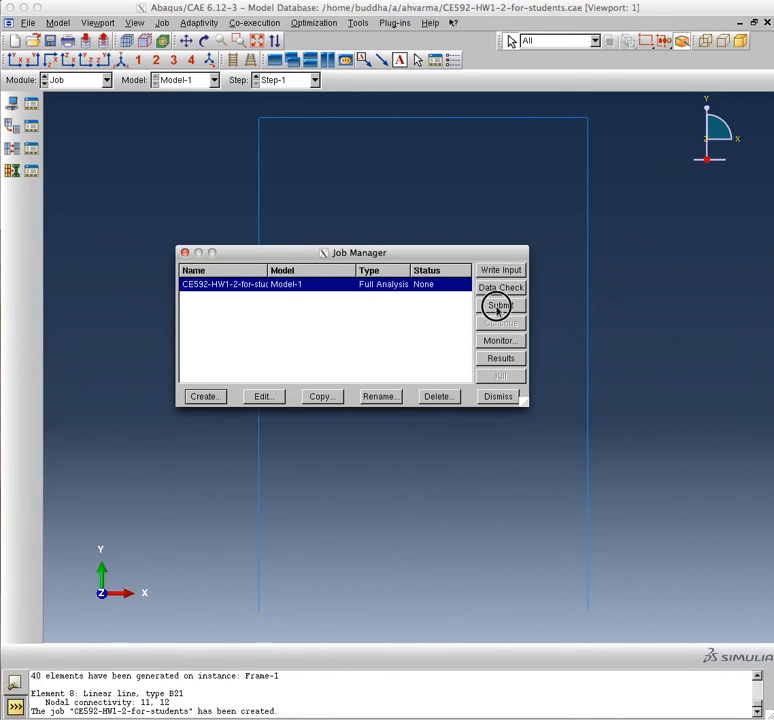
pyautogui.click(497, 308)
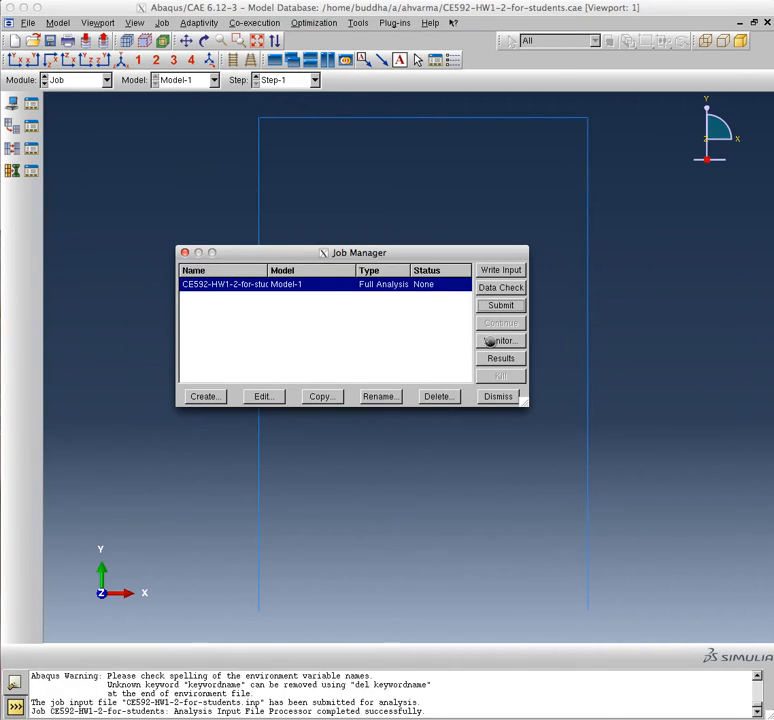
pyautogui.click(491, 345)
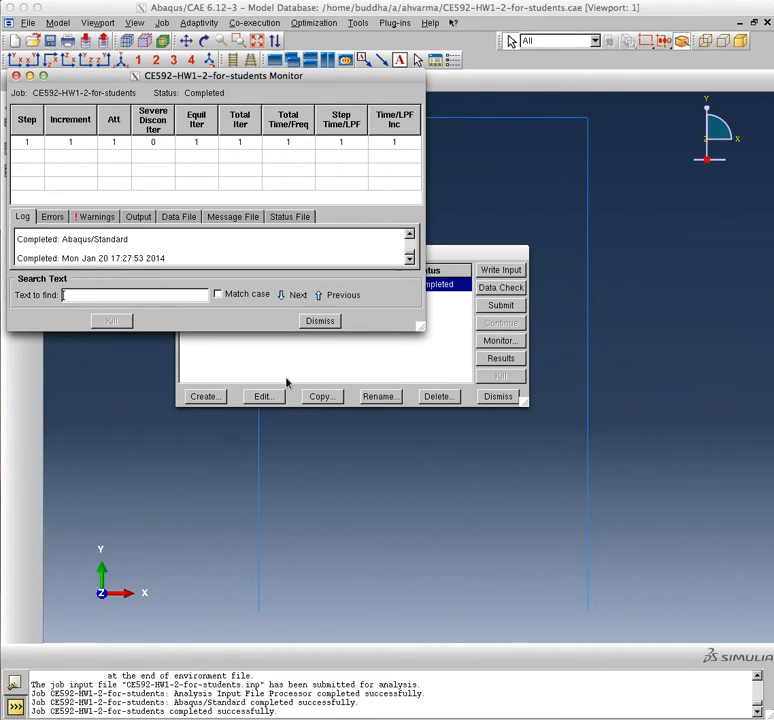
pyautogui.click(320, 320)
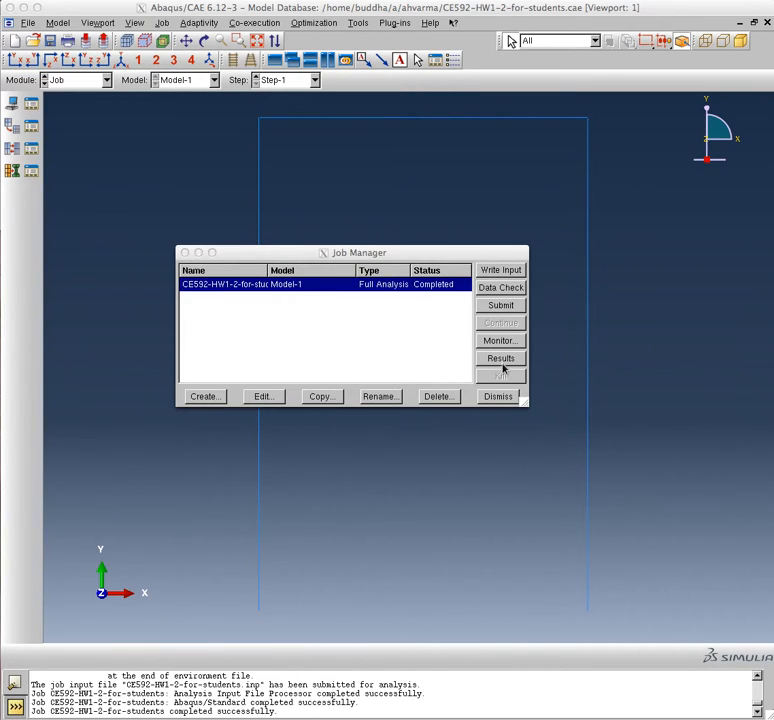
# Open the completed job's results and plot section force SF, component SF1, as contours on the deformed frame.
pyautogui.click(502, 360)
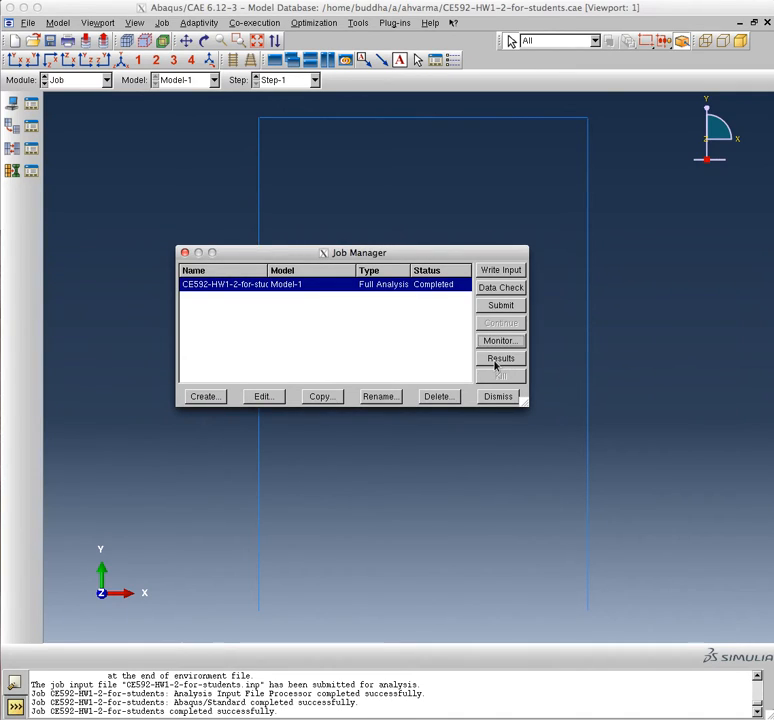
pyautogui.click(499, 360)
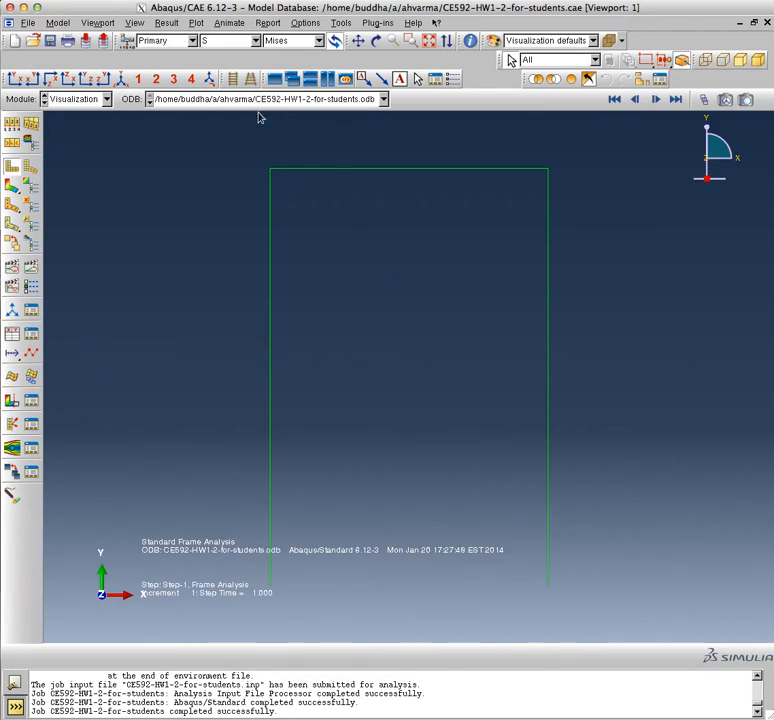
pyautogui.click(255, 41)
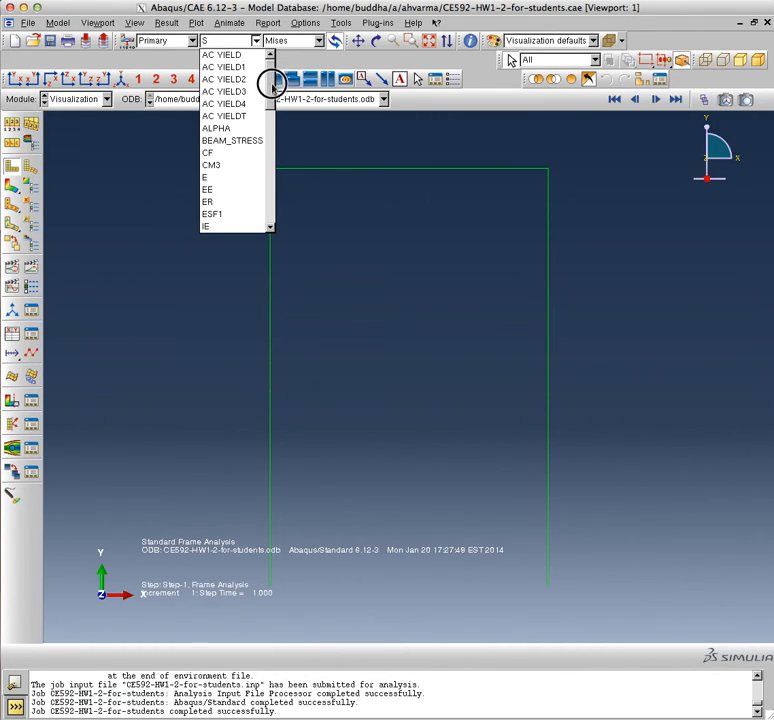
pyautogui.scroll(-10, 263, 207)
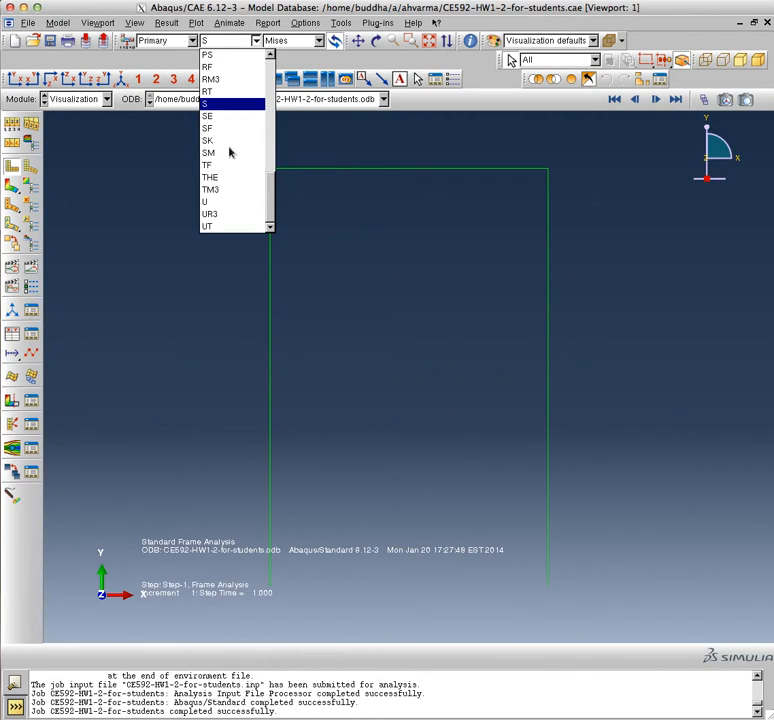
pyautogui.click(207, 130)
pyautogui.click(257, 46)
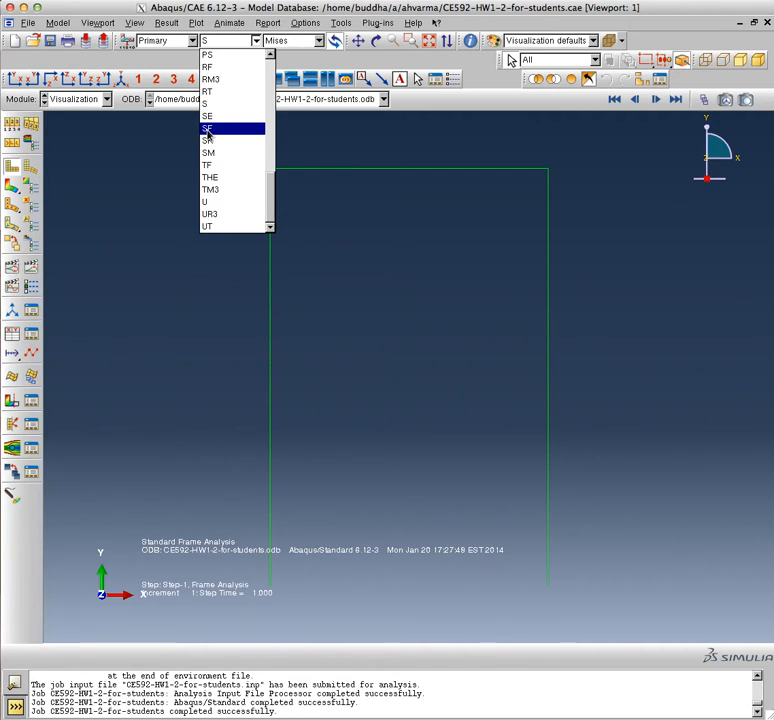
pyautogui.click(208, 131)
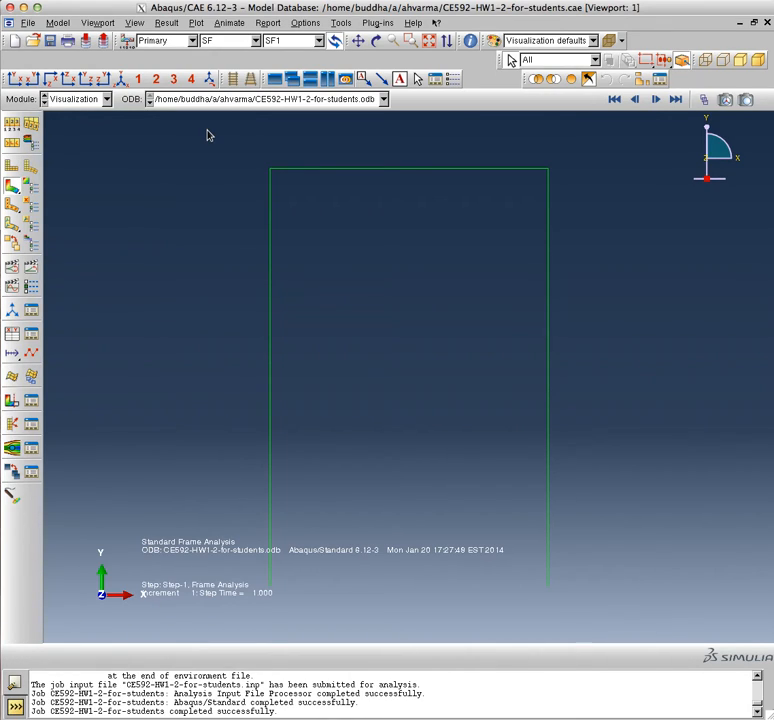
pyautogui.click(325, 43)
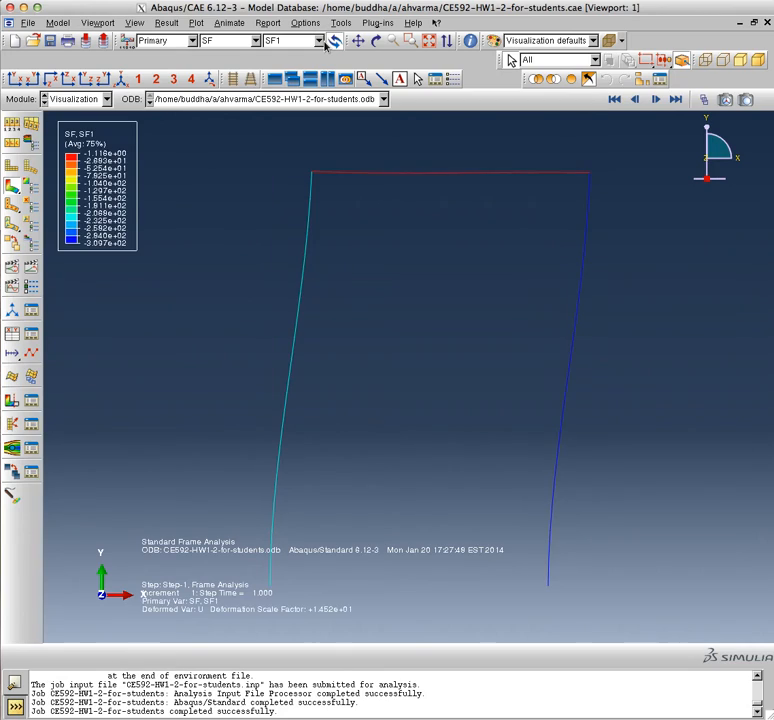
pyautogui.click(322, 42)
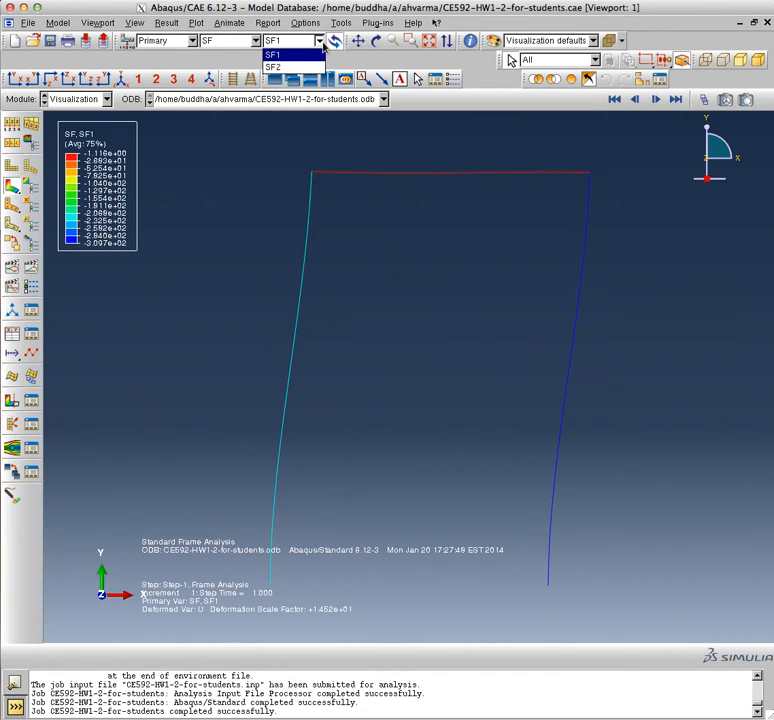
pyautogui.click(323, 43)
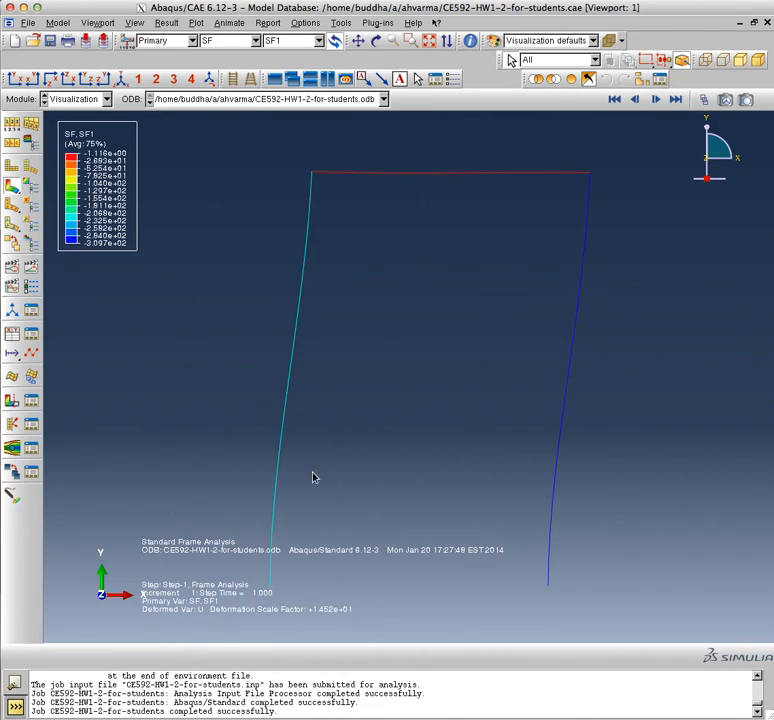
# Set the contour type to Line with tick marks shown for line elements, and apply it to the plot.
pyautogui.click(36, 193)
pyautogui.click(36, 194)
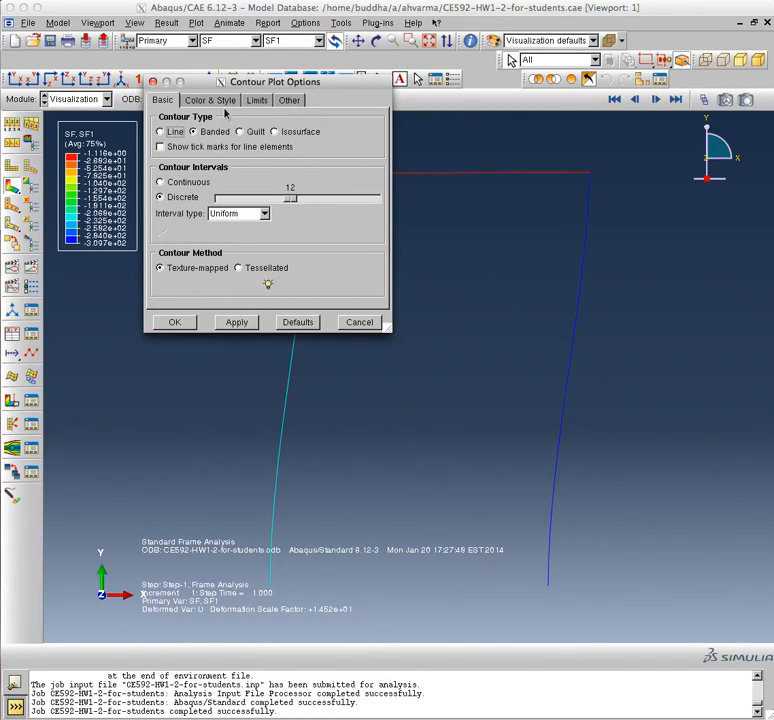
pyautogui.moveTo(255, 85); pyautogui.dragTo(444, 217)
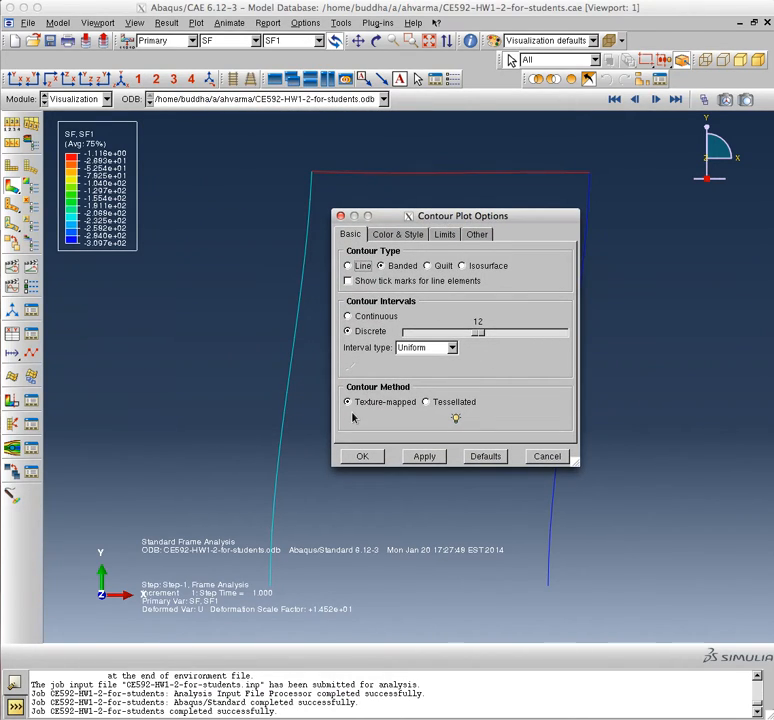
pyautogui.click(355, 268)
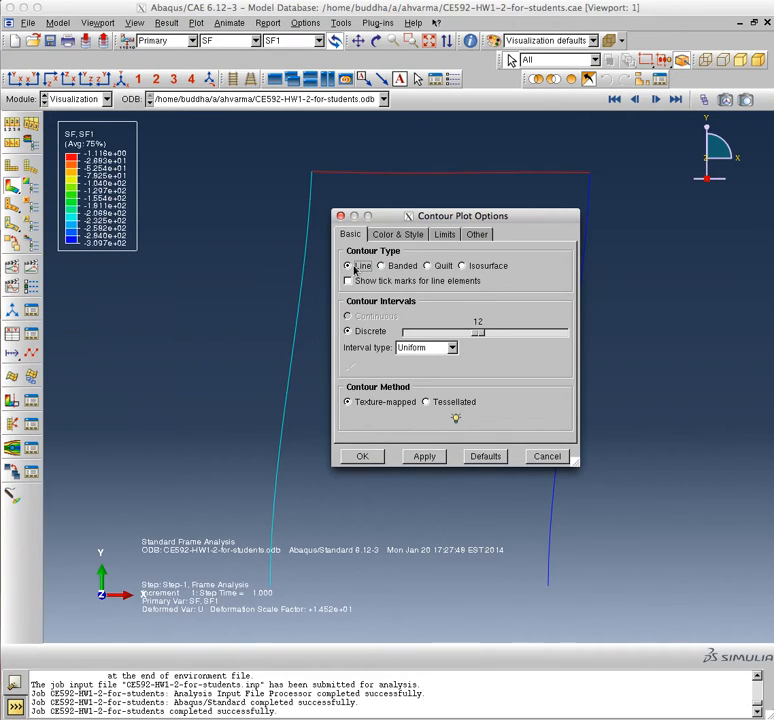
pyautogui.click(348, 281)
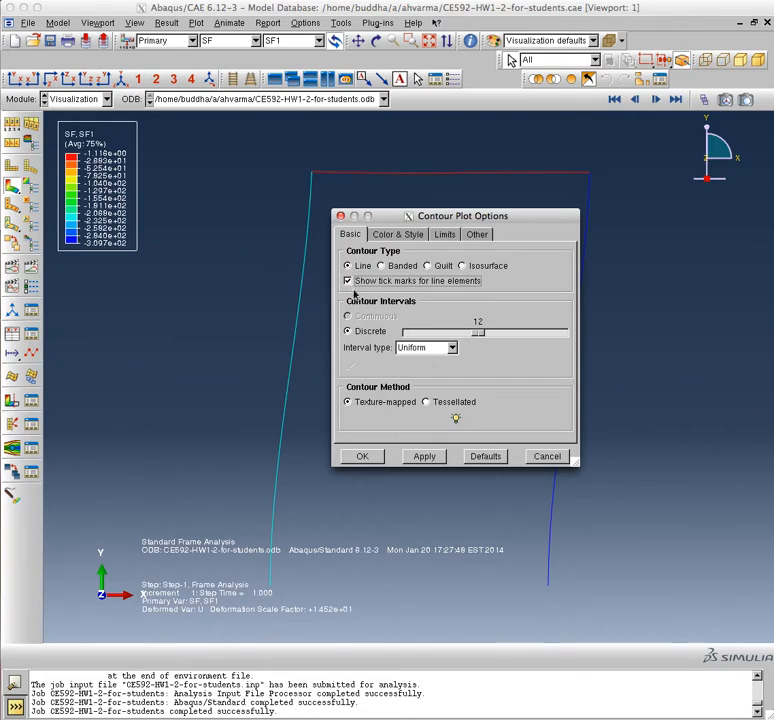
pyautogui.click(419, 456)
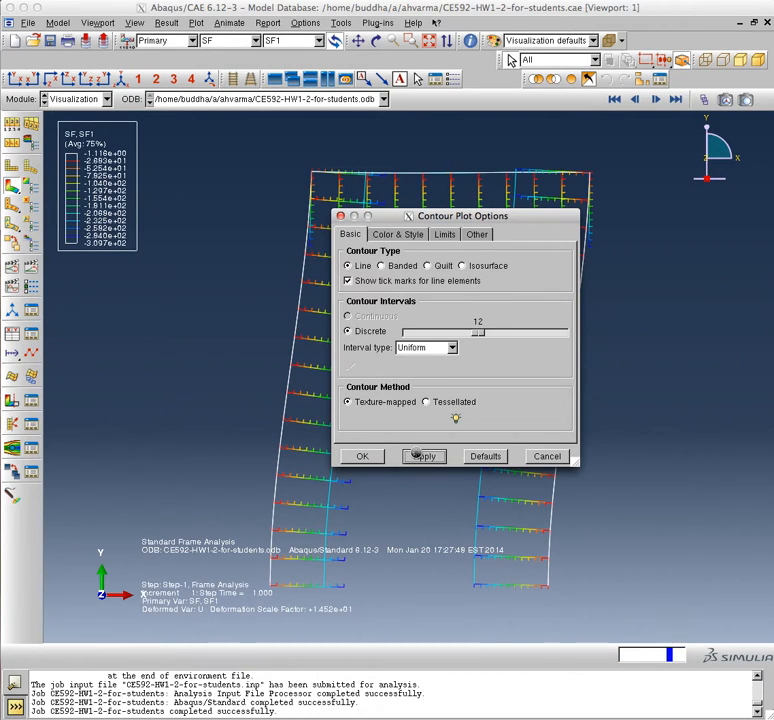
pyautogui.moveTo(436, 218); pyautogui.dragTo(715, 238)
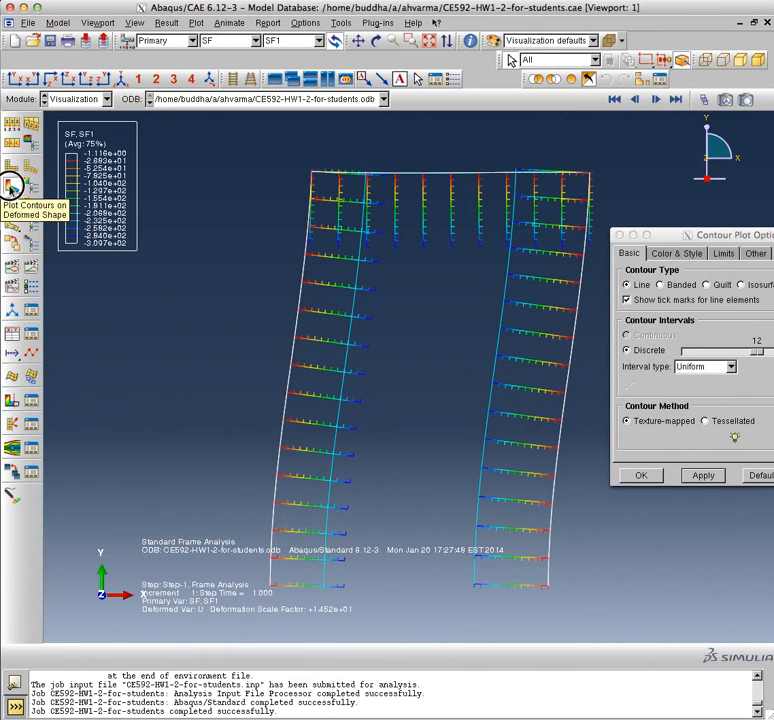
# Switch the SF1 contour plot to the undeformed shape and move the contour options clear of the frame.
pyautogui.click(12, 187)
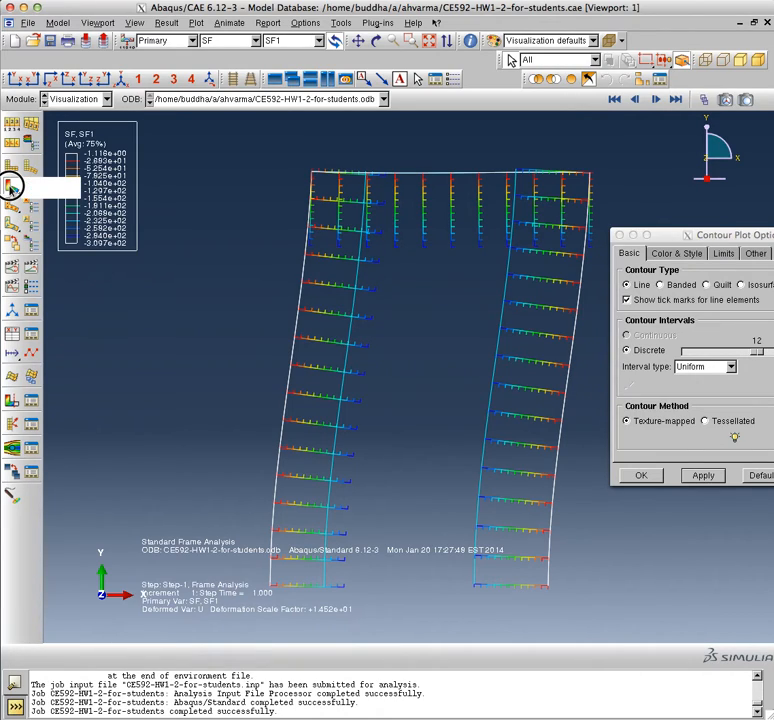
pyautogui.moveTo(12, 187); pyautogui.dragTo(48, 190)
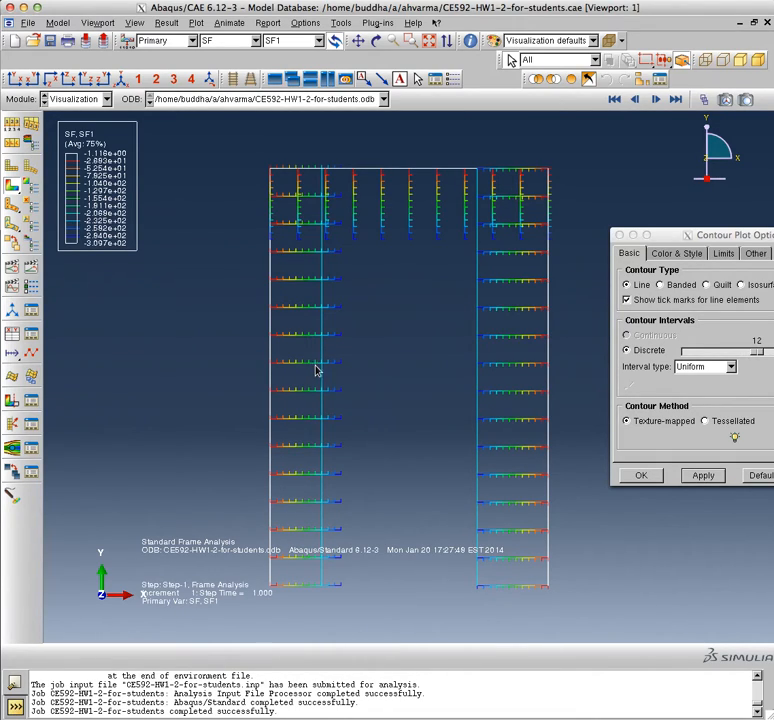
pyautogui.moveTo(750, 234); pyautogui.dragTo(705, 97)
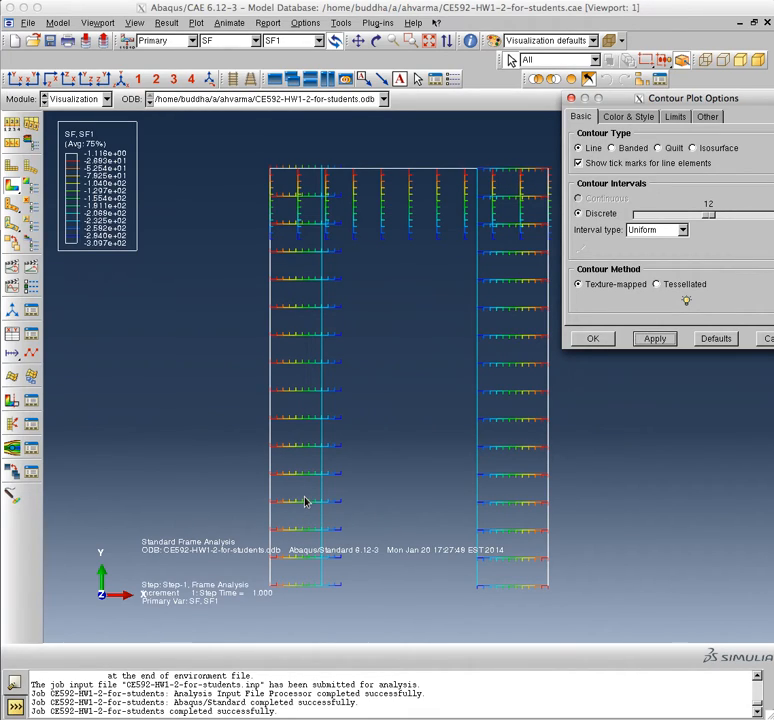
# Display the section force component SF2 on the undeformed frame.
pyautogui.click(319, 41)
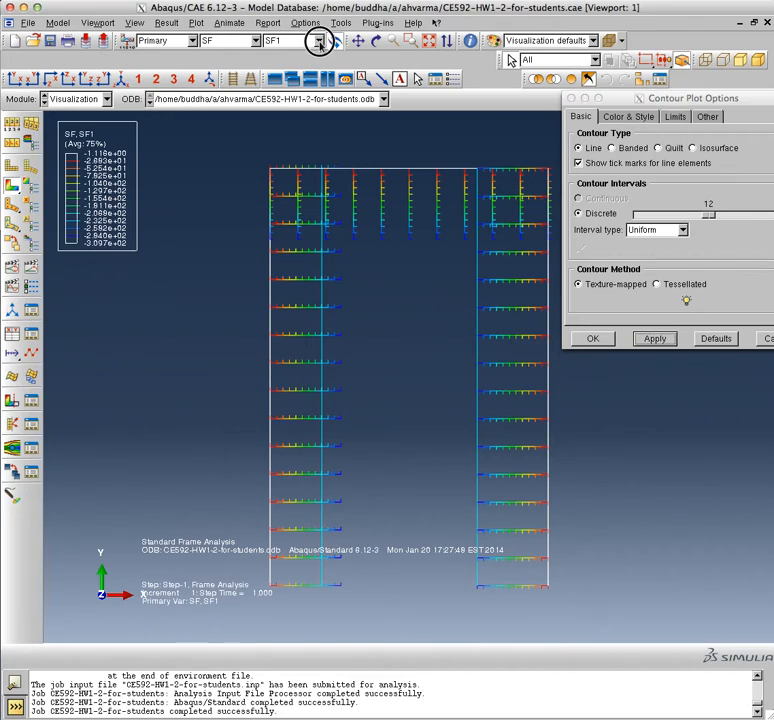
pyautogui.click(319, 41)
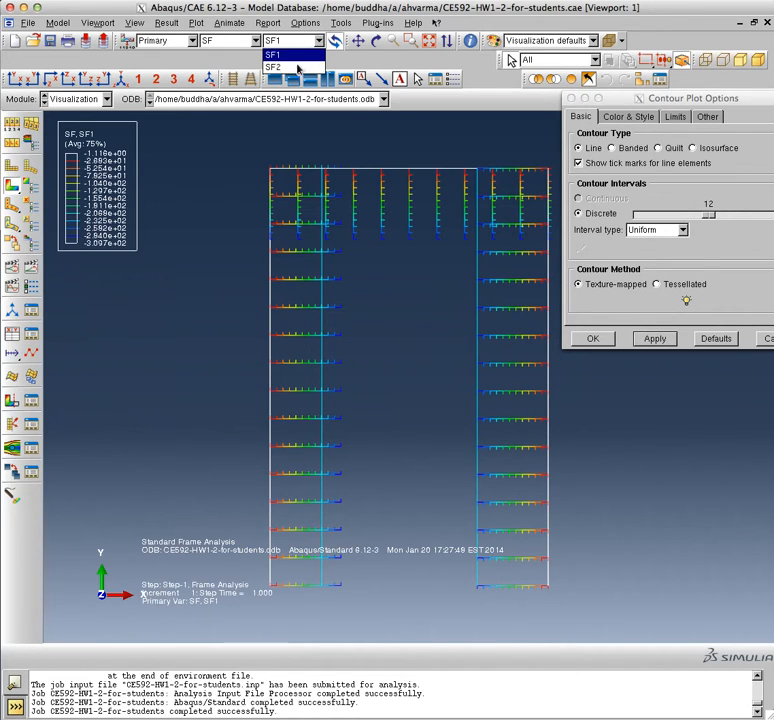
pyautogui.click(290, 77)
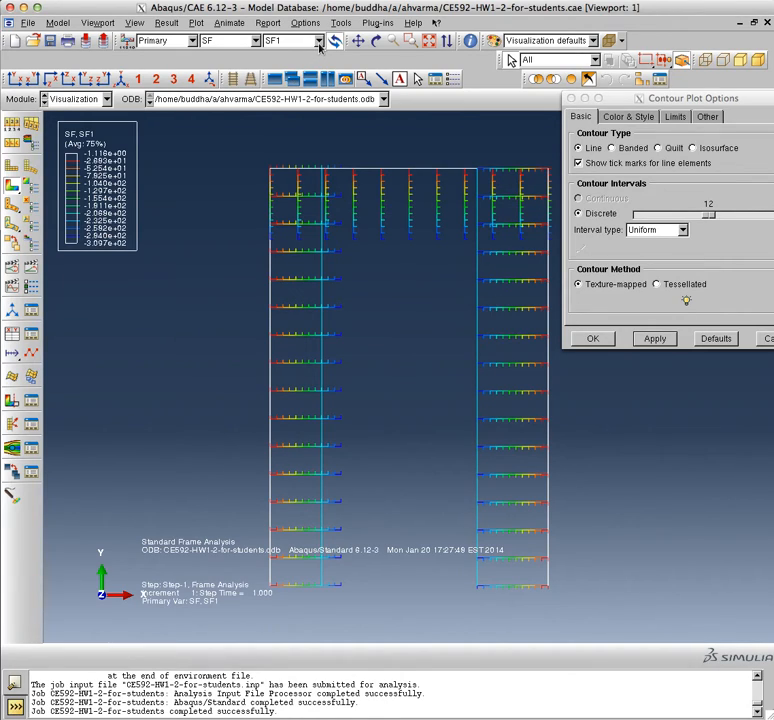
pyautogui.click(319, 41)
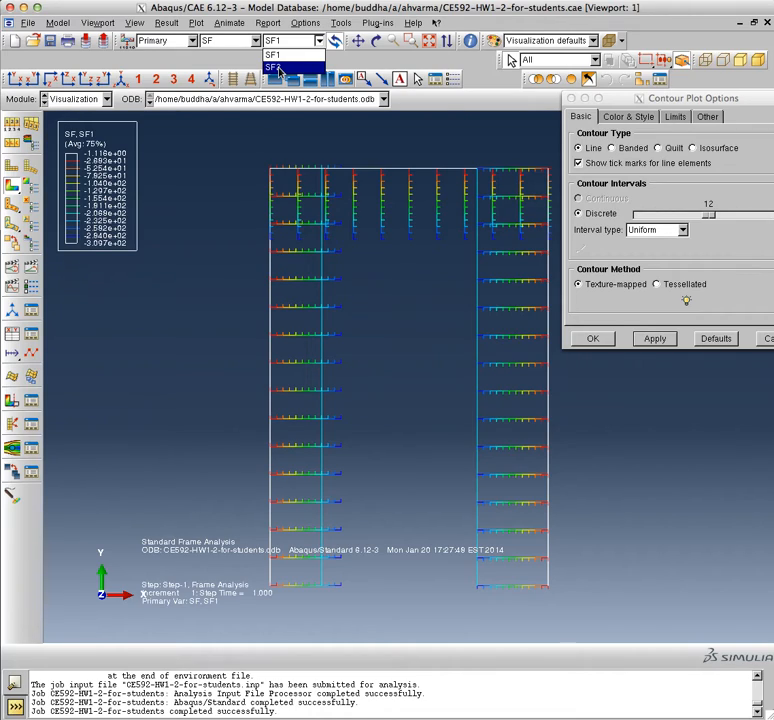
pyautogui.click(279, 69)
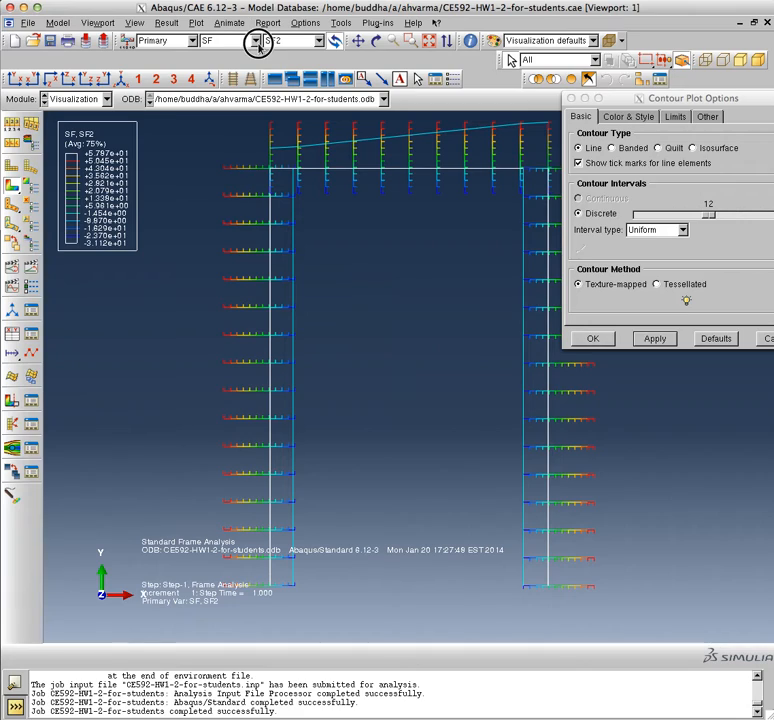
# Display the section moment SM on the undeformed frame and uncover the right column.
pyautogui.click(257, 42)
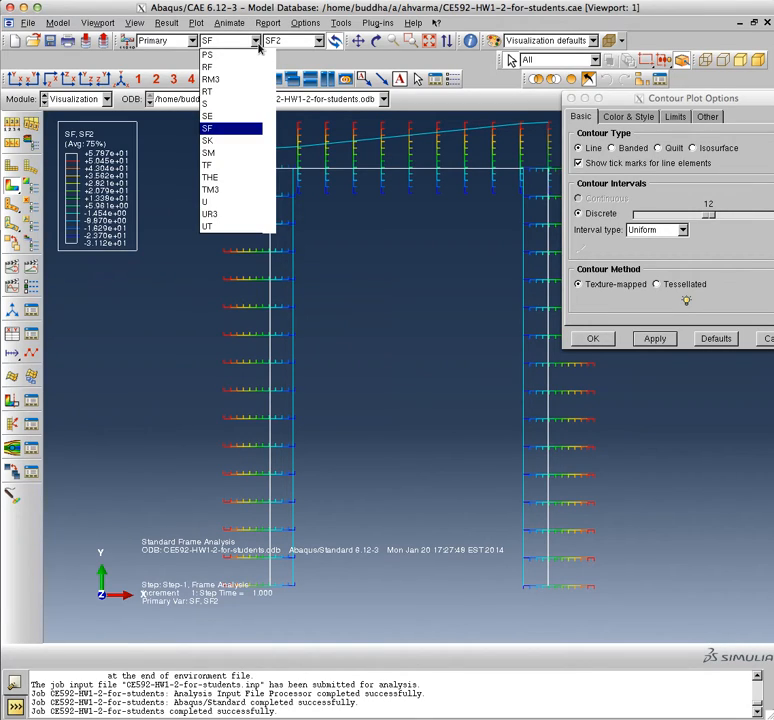
pyautogui.click(211, 156)
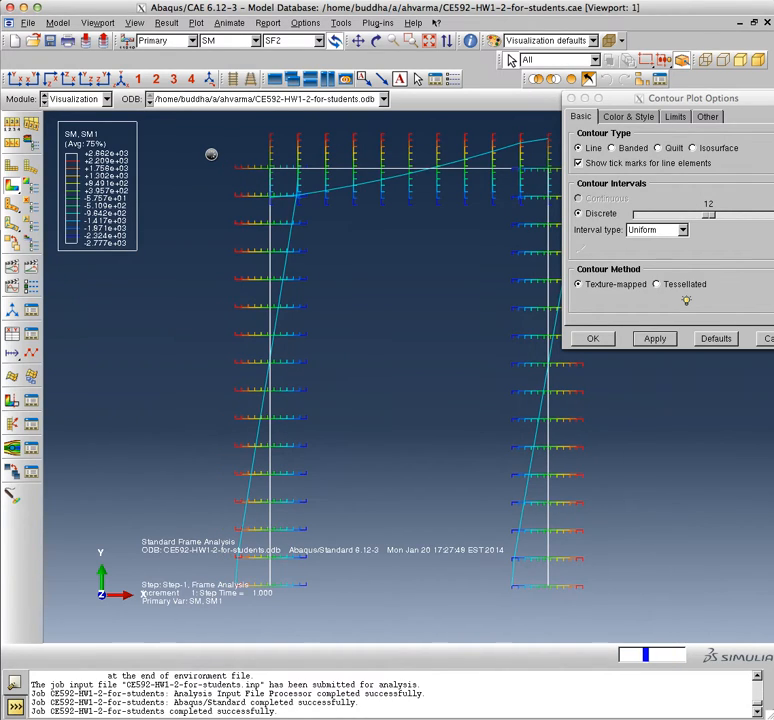
pyautogui.moveTo(706, 99); pyautogui.dragTo(741, 109)
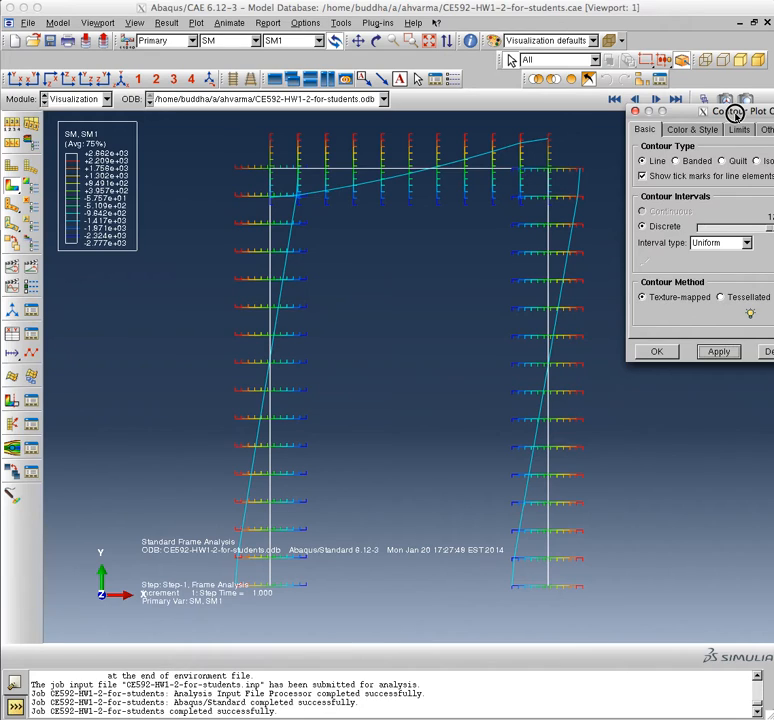
# Reduce the discrete contour intervals to 6 and apply the setting to the section moment plot.
pyautogui.moveTo(735, 112); pyautogui.dragTo(460, 55)
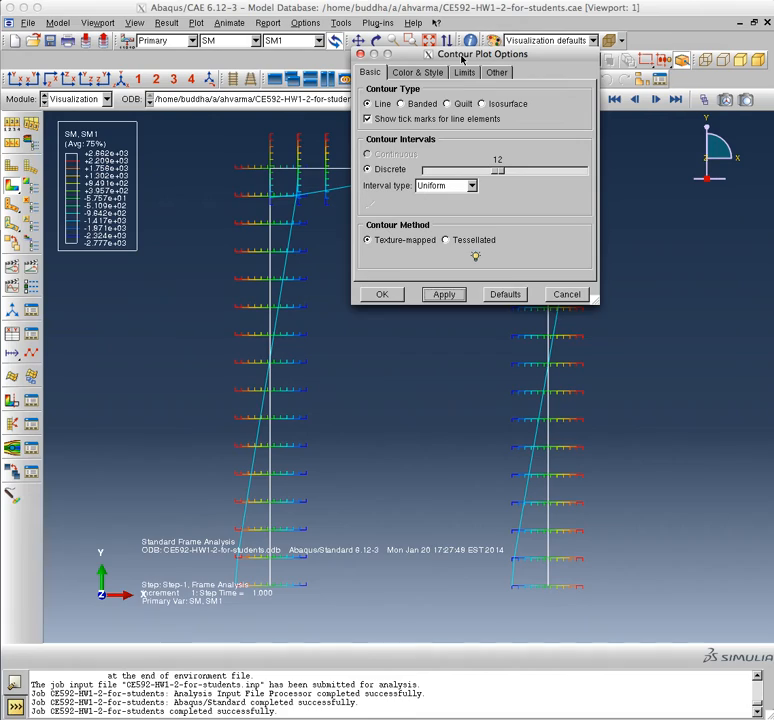
pyautogui.click(497, 172)
pyautogui.moveTo(497, 172); pyautogui.dragTo(457, 171)
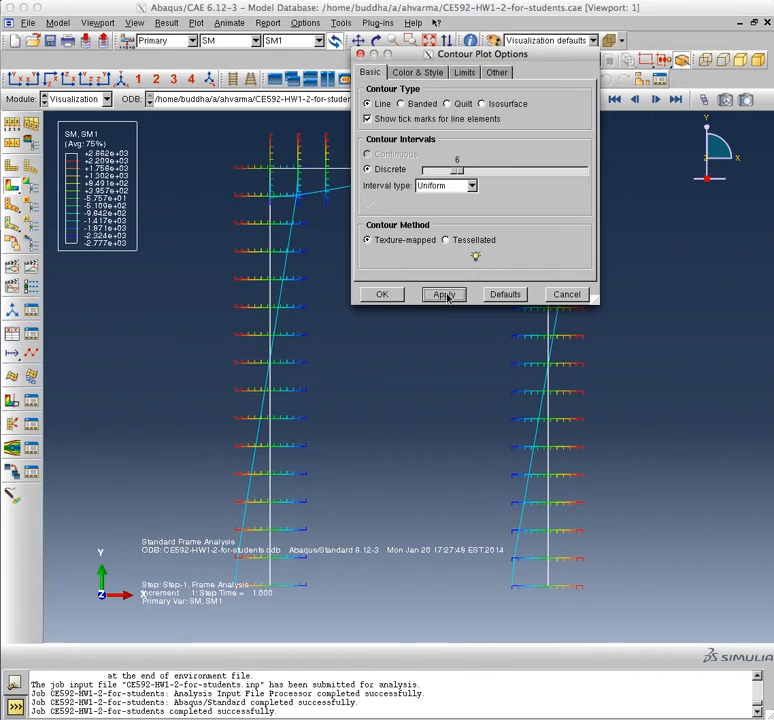
pyautogui.click(445, 295)
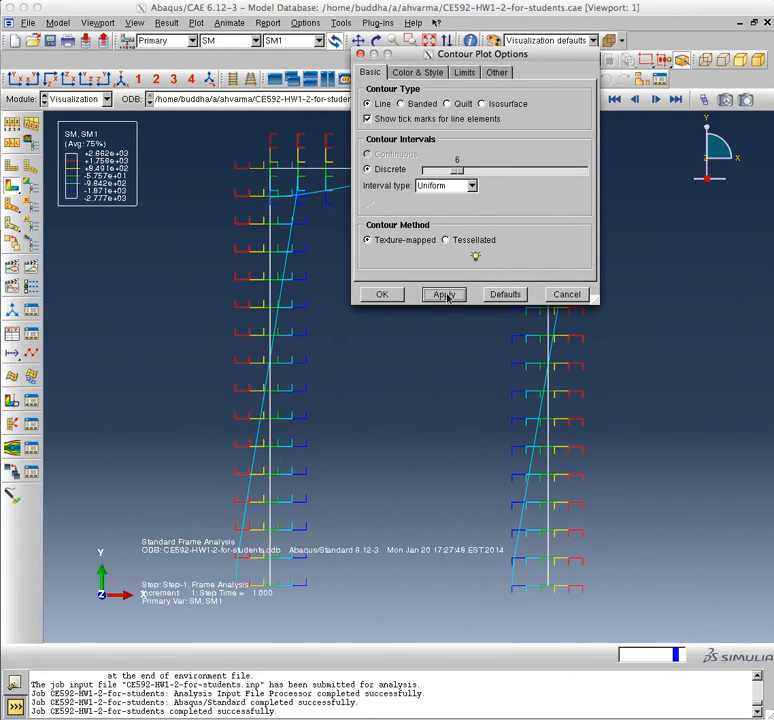
# Try the section moment plot without tick marks for line elements and restore the tick marks.
pyautogui.click(367, 118)
pyautogui.click(440, 294)
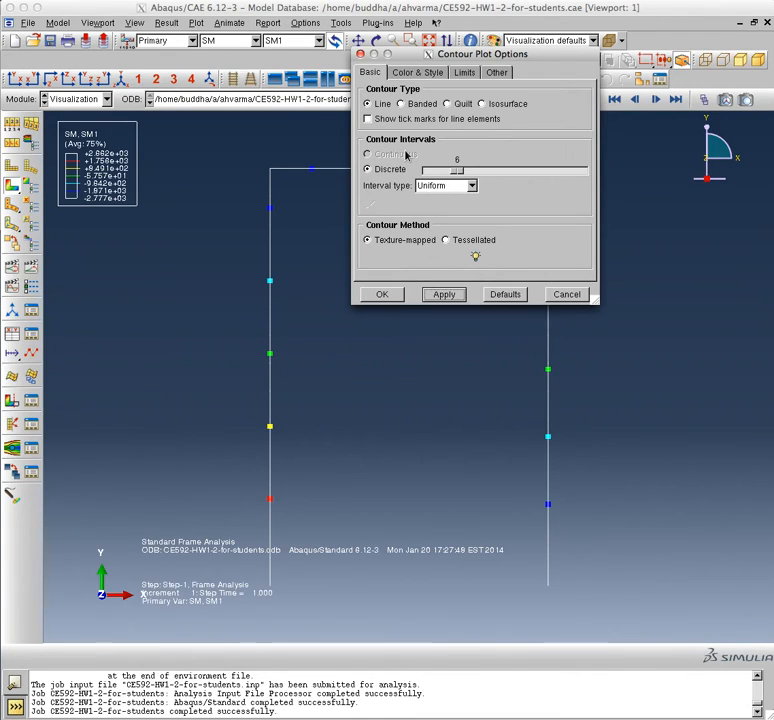
pyautogui.click(368, 118)
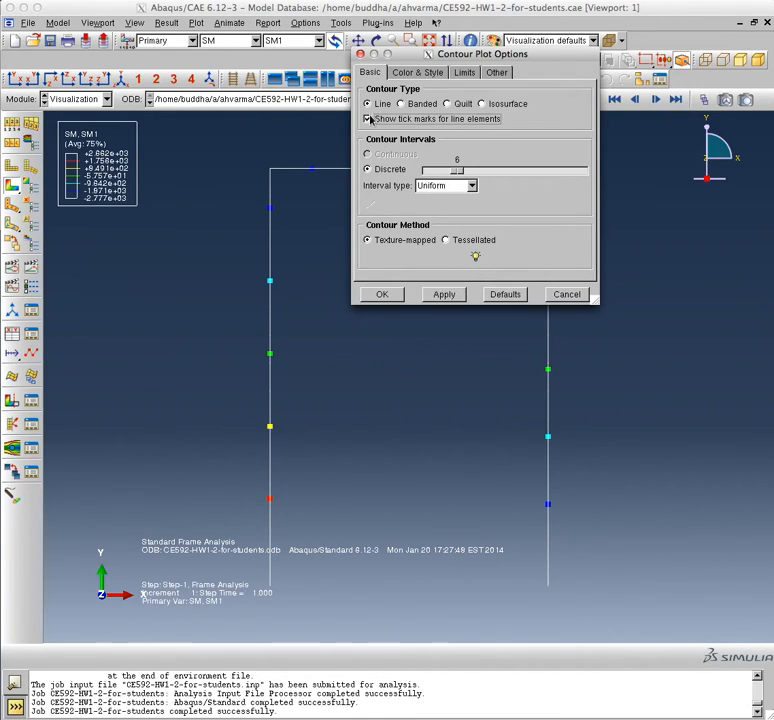
pyautogui.click(443, 296)
pyautogui.click(443, 296)
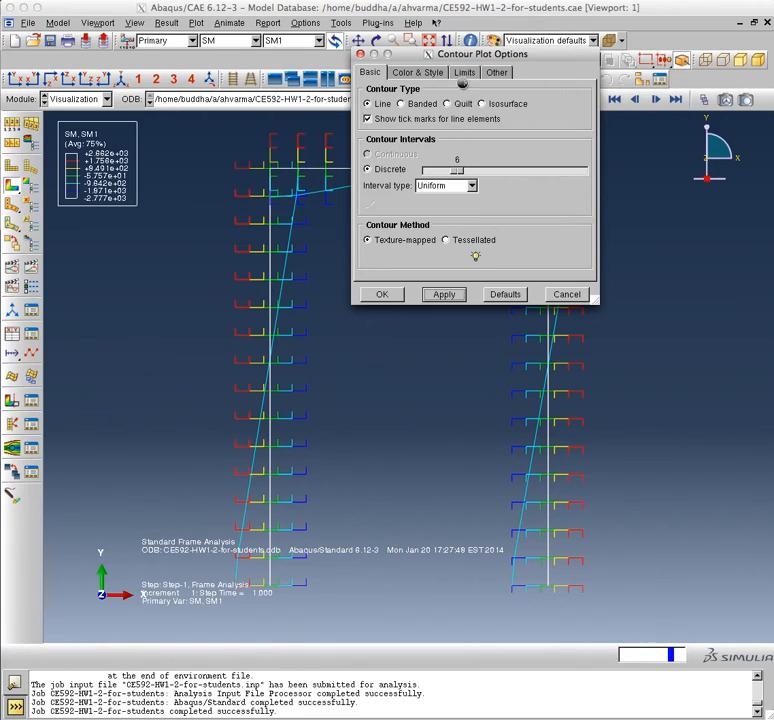
# Move the contour options off the beam, set the discrete contour intervals to 10 and accept the settings.
pyautogui.moveTo(462, 55); pyautogui.dragTo(604, 292)
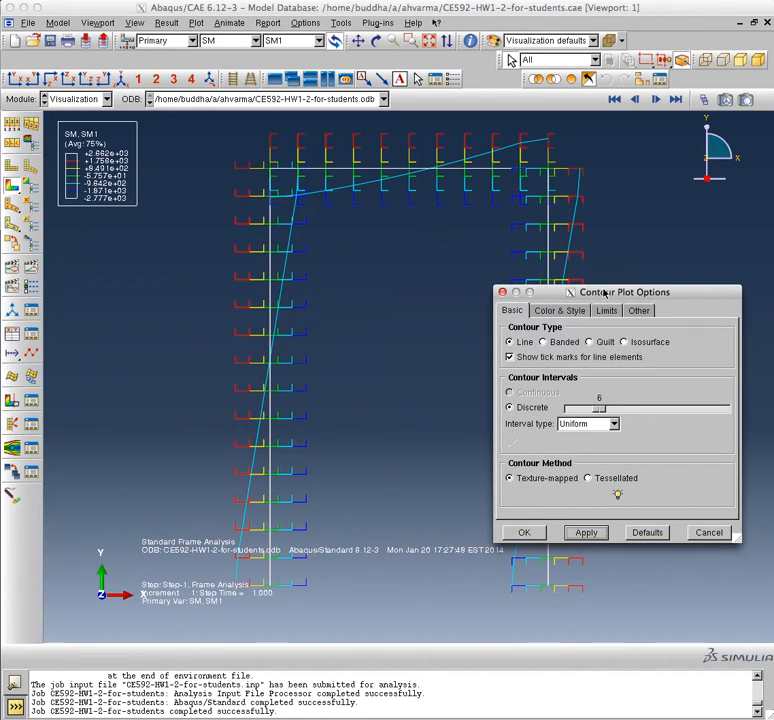
pyautogui.click(629, 412)
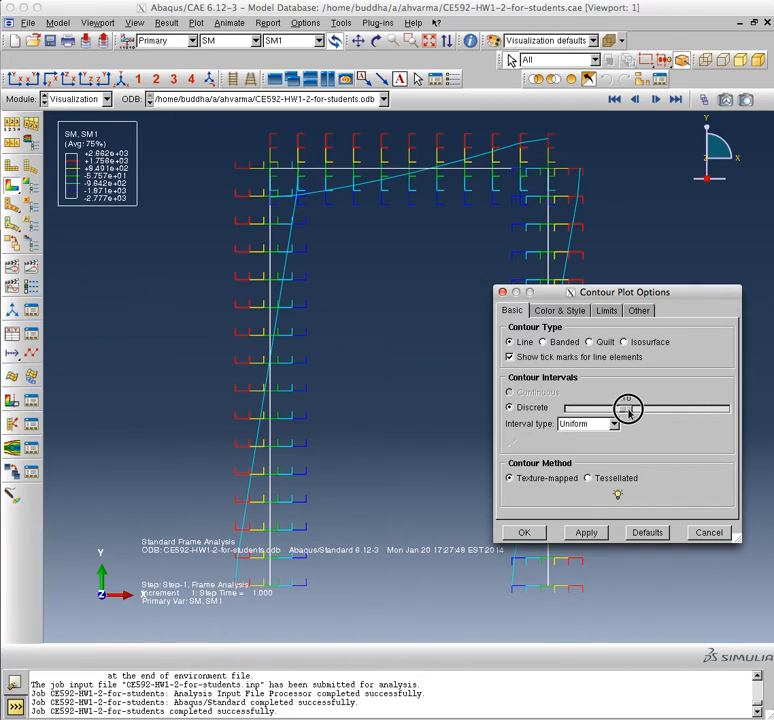
pyautogui.click(586, 532)
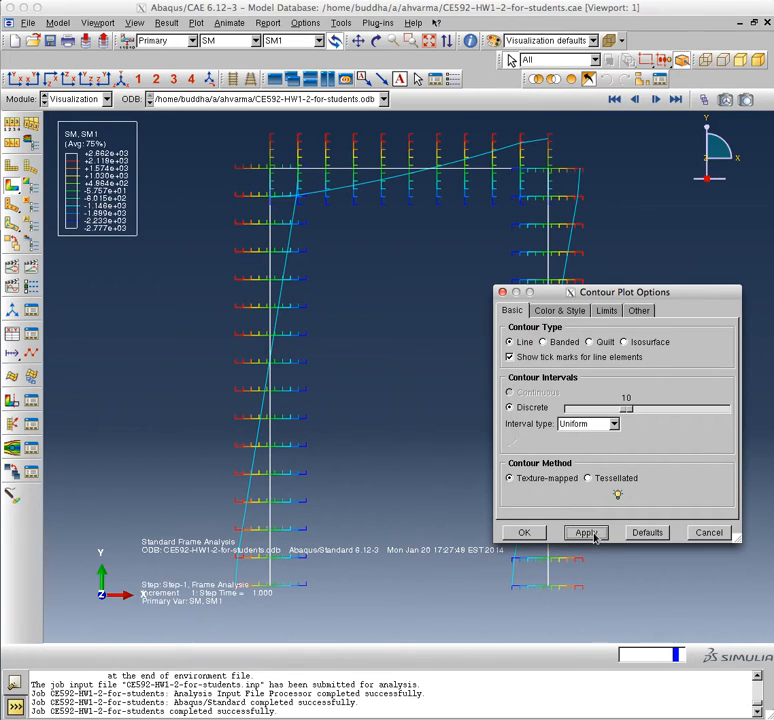
pyautogui.click(540, 534)
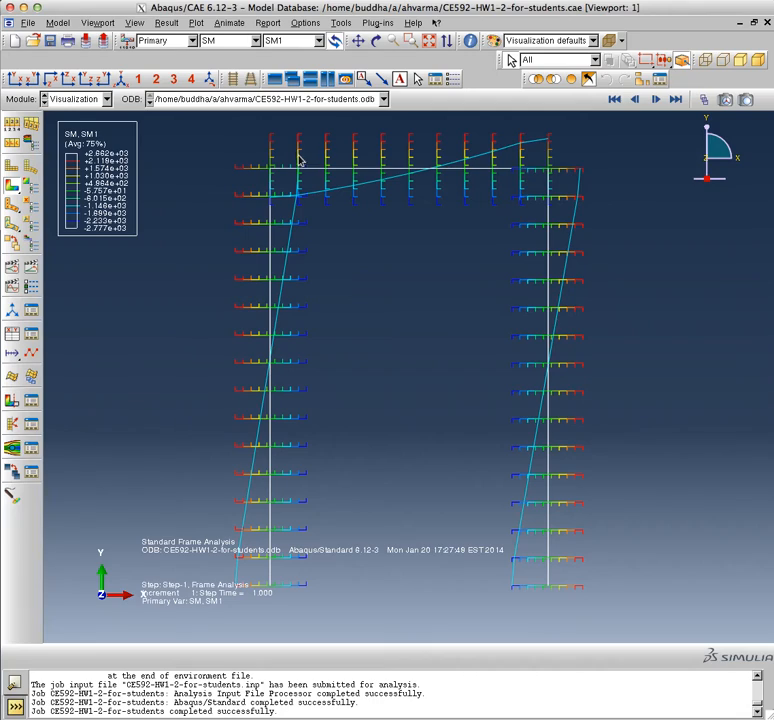
# Switch the field output plot of section moment SM1 from the primary variable to symbols.
pyautogui.click(194, 42)
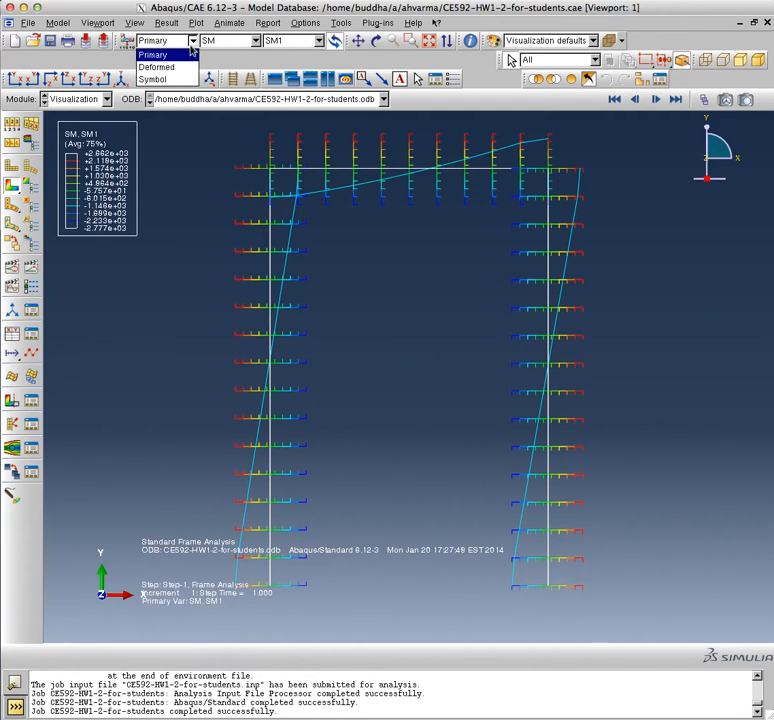
pyautogui.click(168, 81)
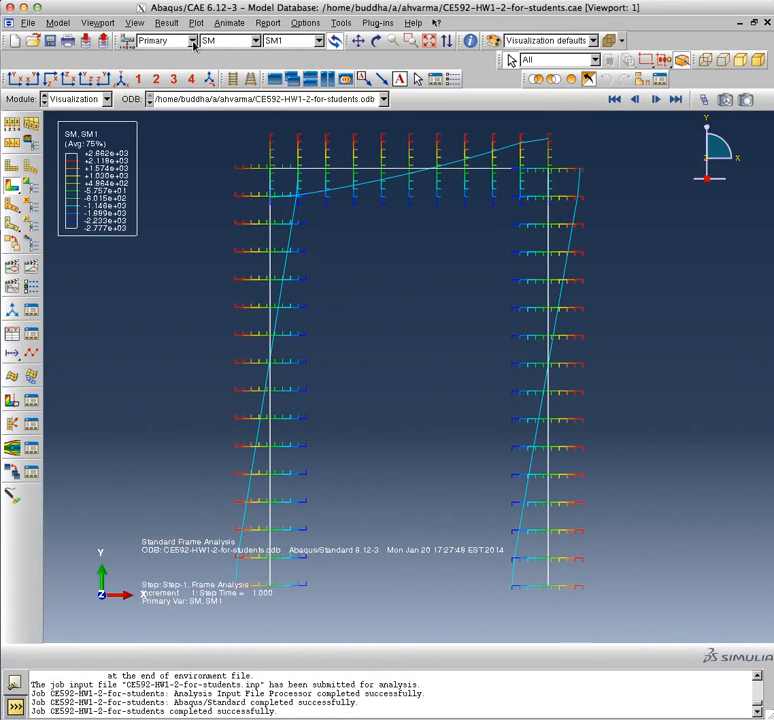
pyautogui.click(193, 42)
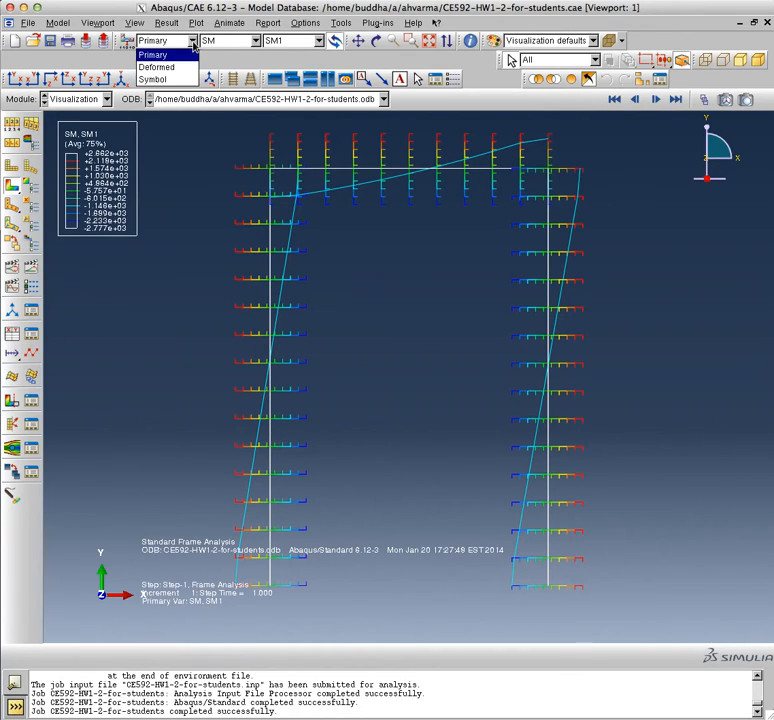
pyautogui.click(160, 81)
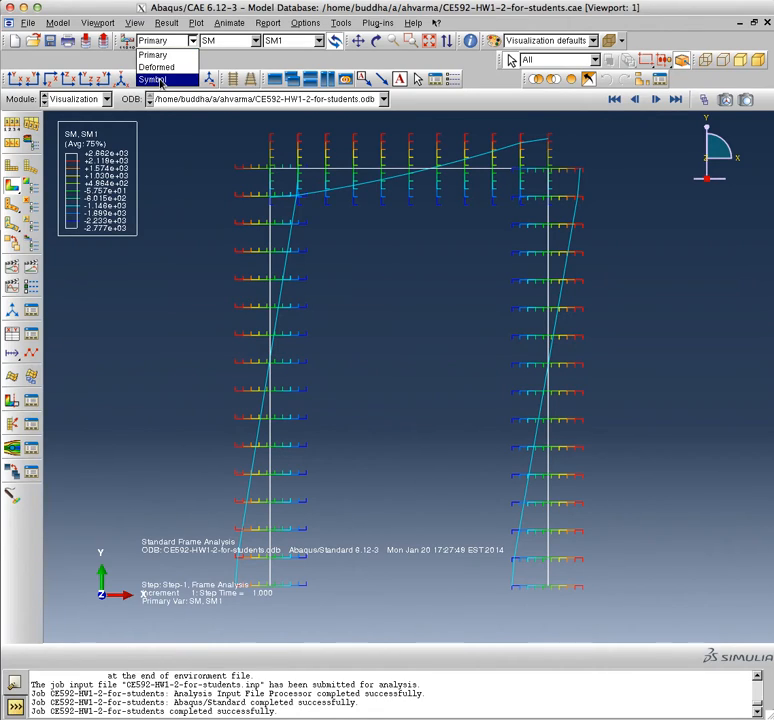
pyautogui.click(170, 80)
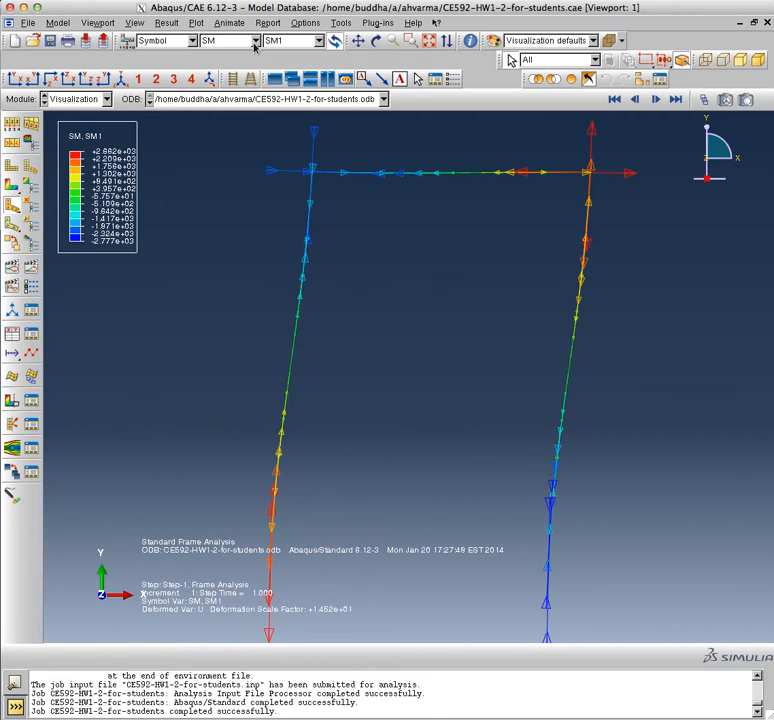
# Display the reaction force RF as symbols on the deformed frame and restrict it to component RF1.
pyautogui.click(255, 42)
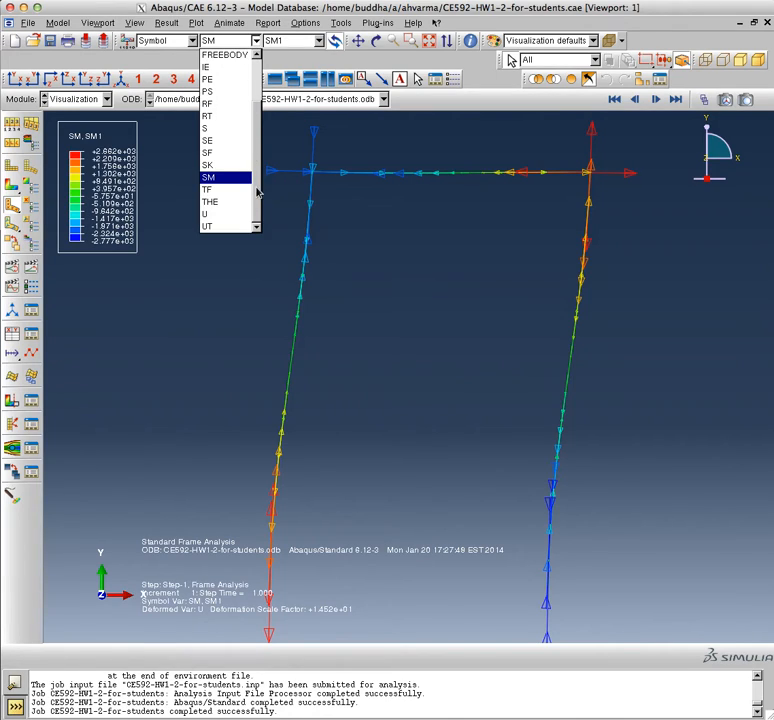
pyautogui.click(210, 104)
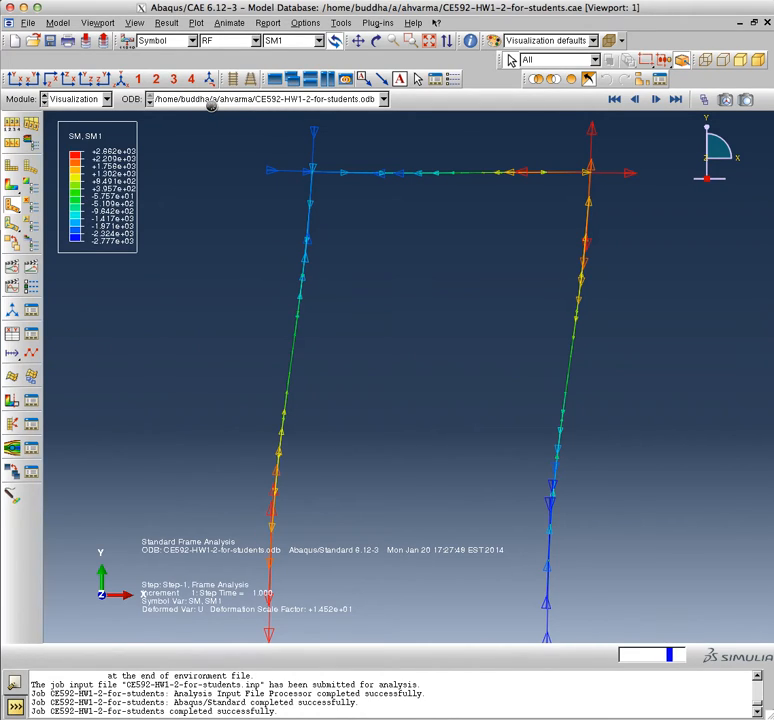
pyautogui.click(318, 41)
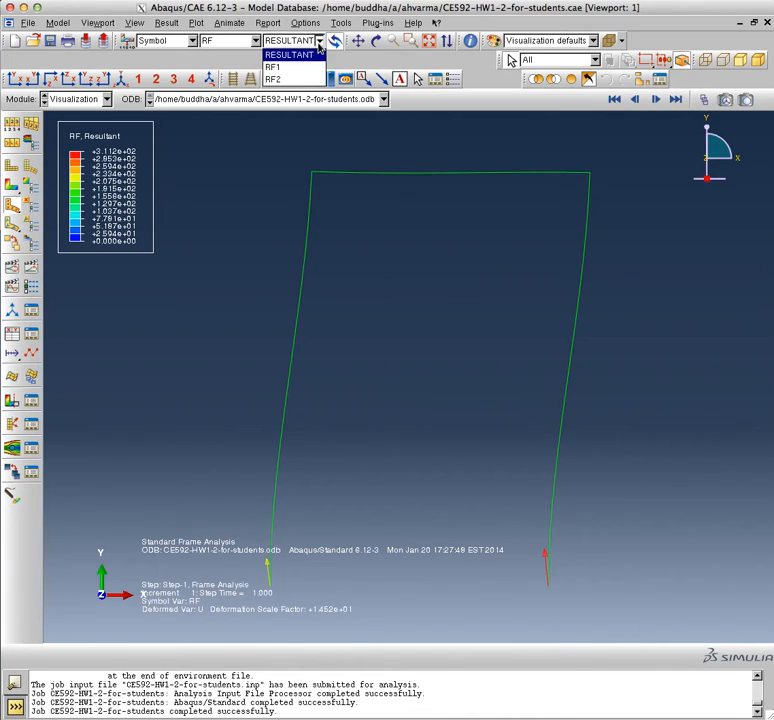
pyautogui.click(277, 68)
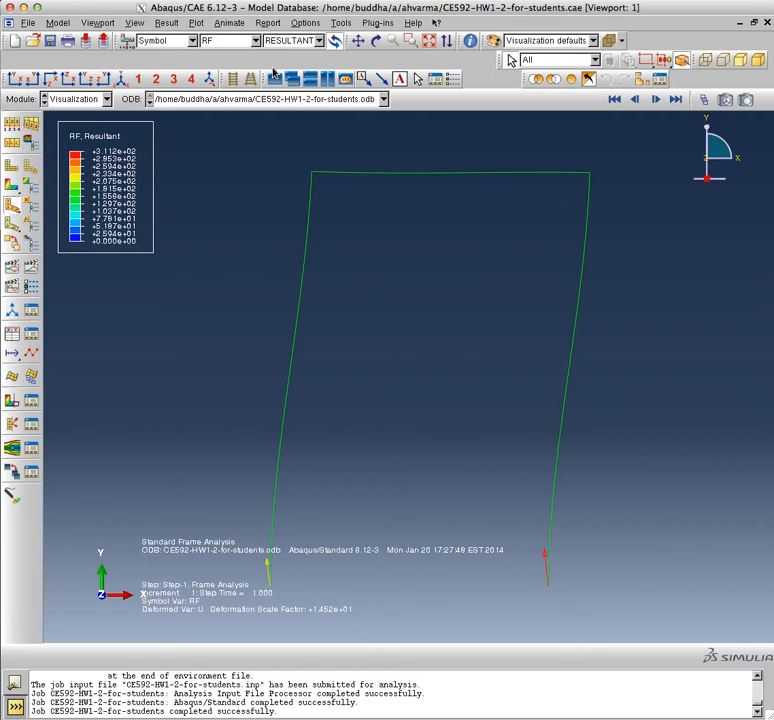
pyautogui.click(318, 41)
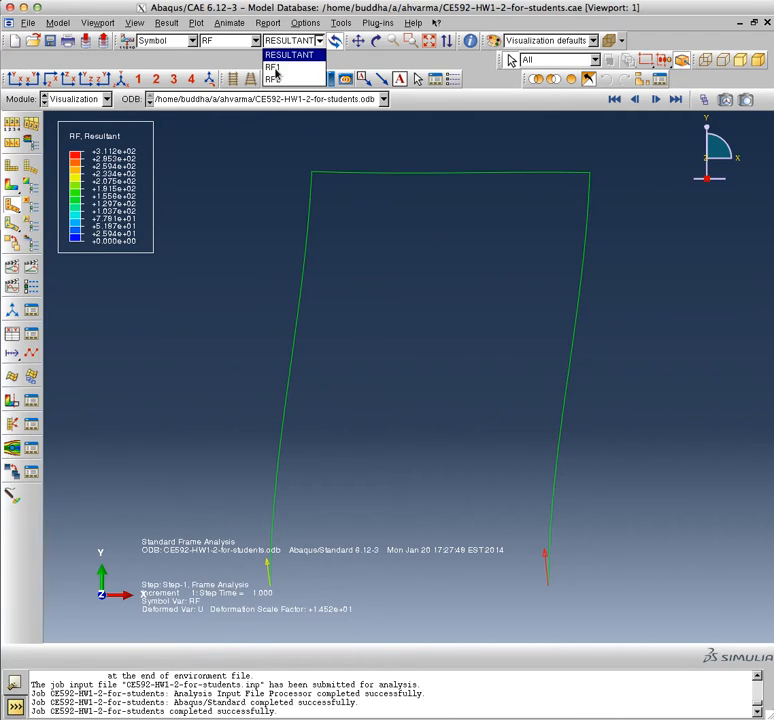
pyautogui.click(276, 68)
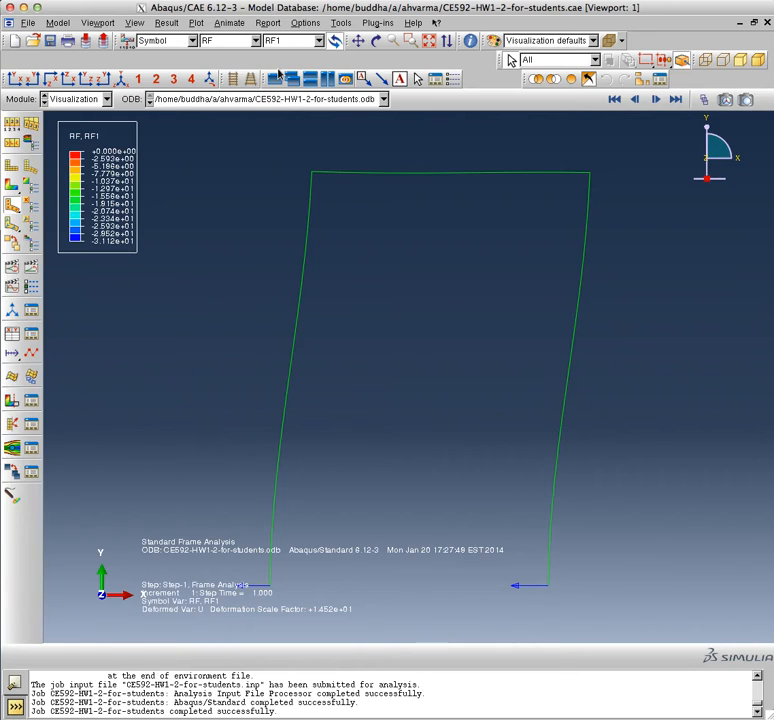
# Change the reaction force symbol plot to component RF2.
pyautogui.click(320, 42)
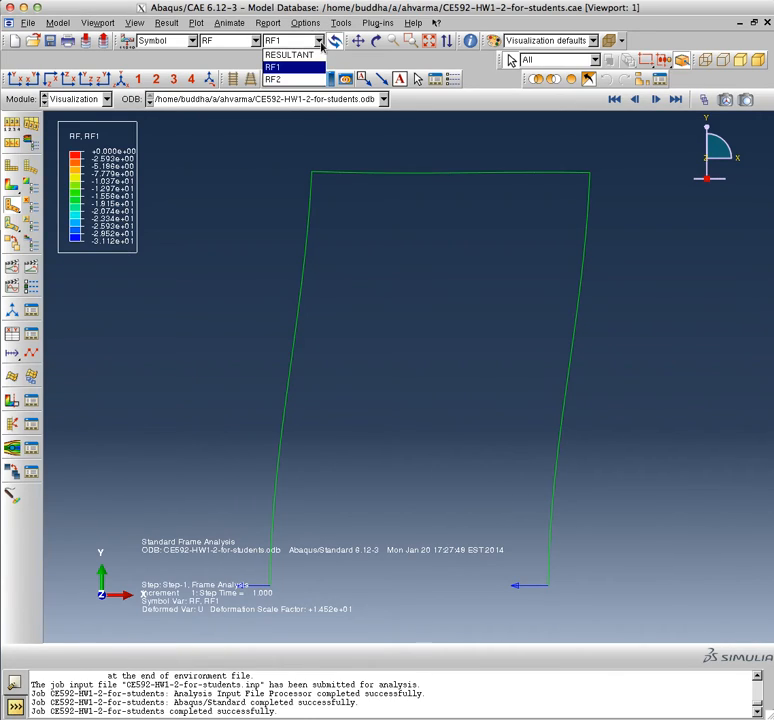
pyautogui.click(278, 83)
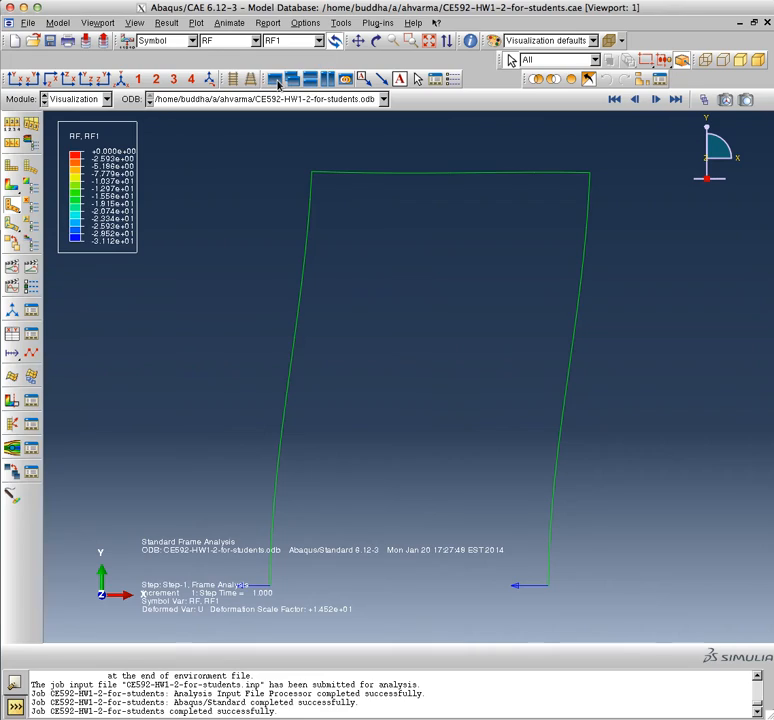
pyautogui.click(318, 41)
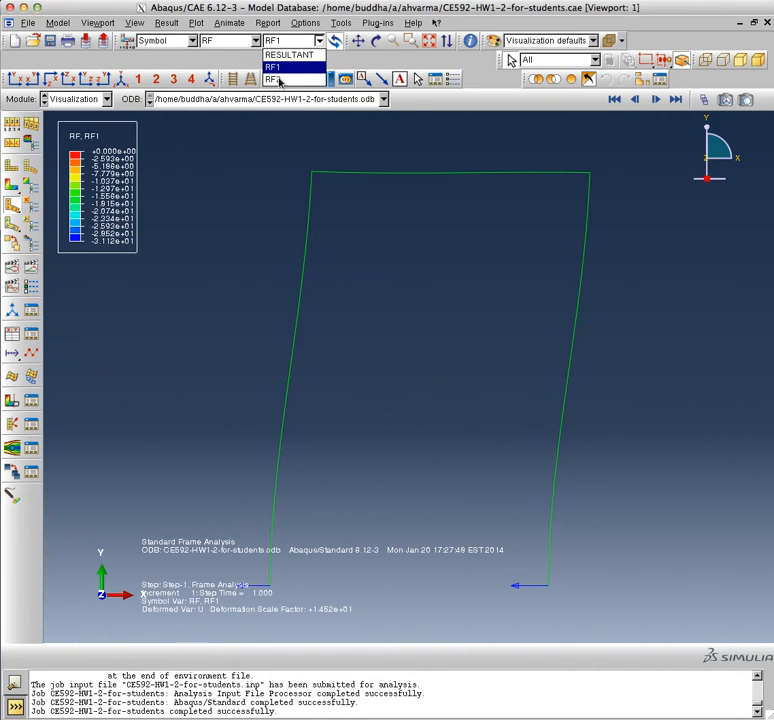
pyautogui.click(279, 82)
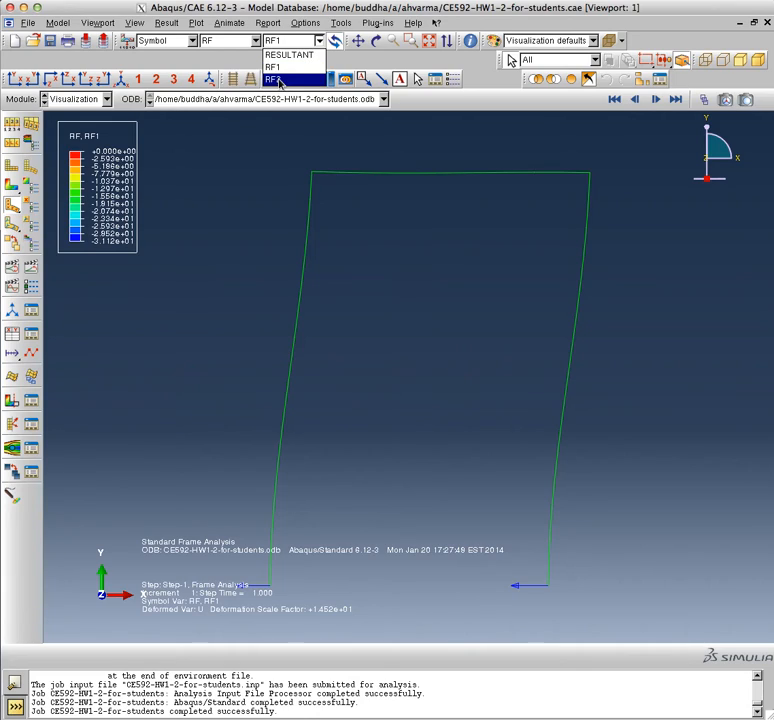
pyautogui.click(279, 82)
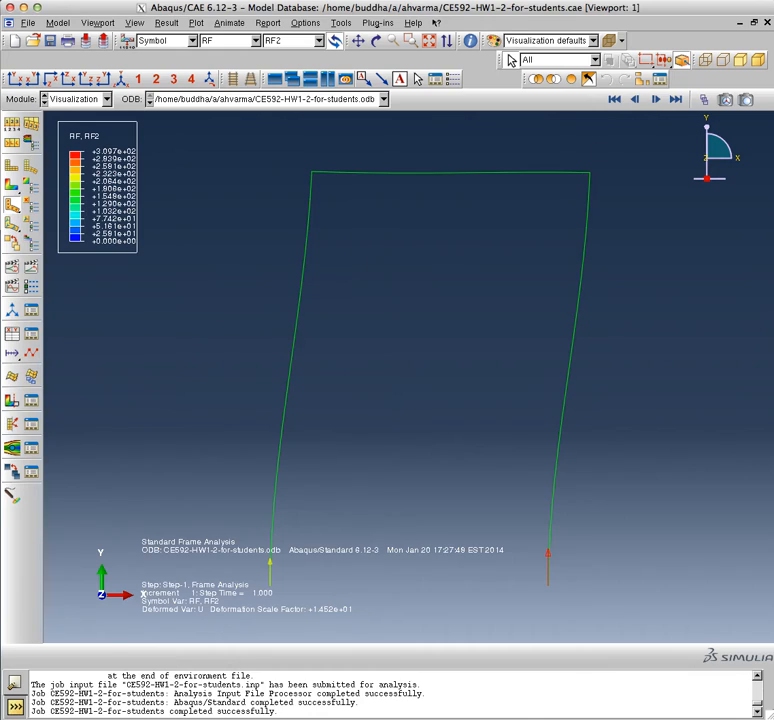
# Display the stress S as symbols on the frame and return to the primary variable plot.
pyautogui.click(255, 40)
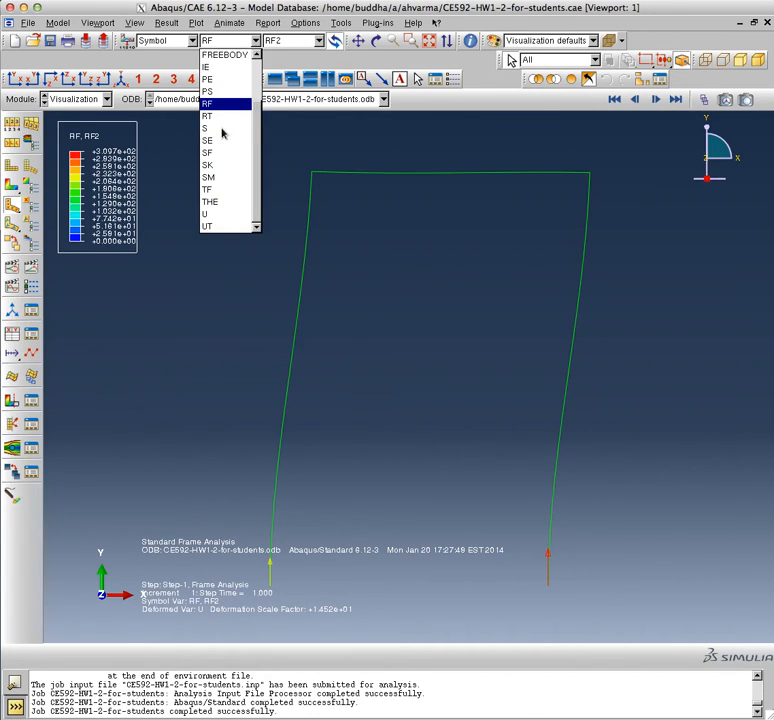
pyautogui.click(212, 104)
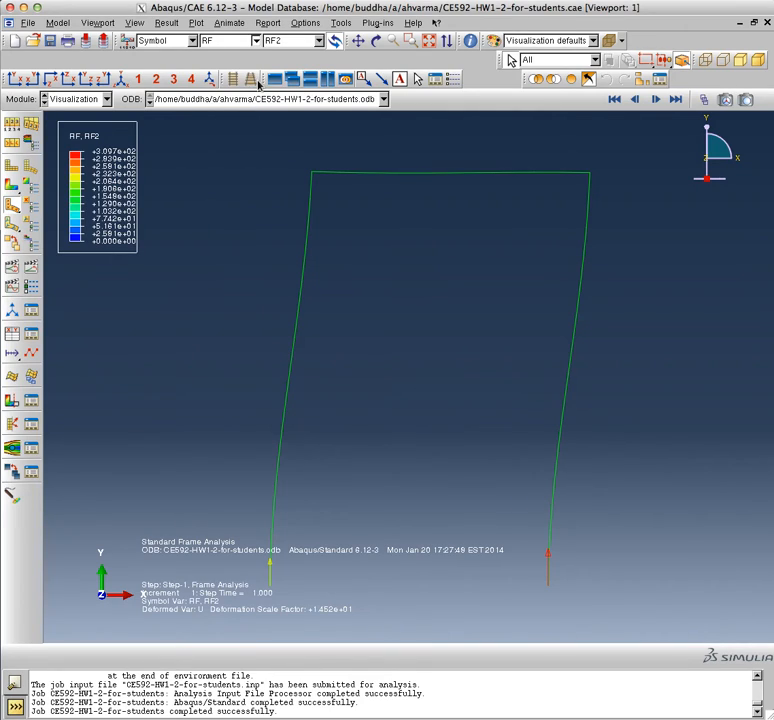
pyautogui.click(193, 43)
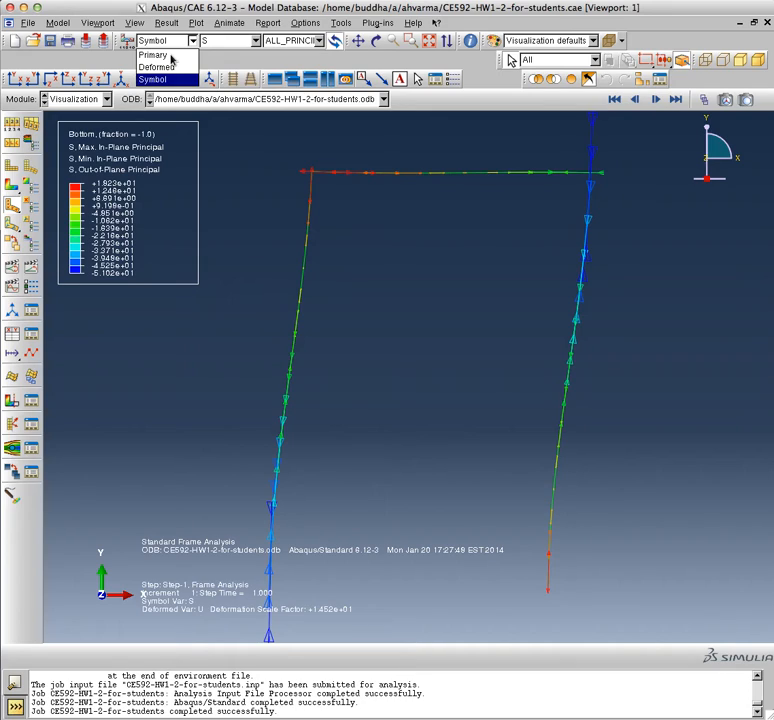
pyautogui.click(168, 57)
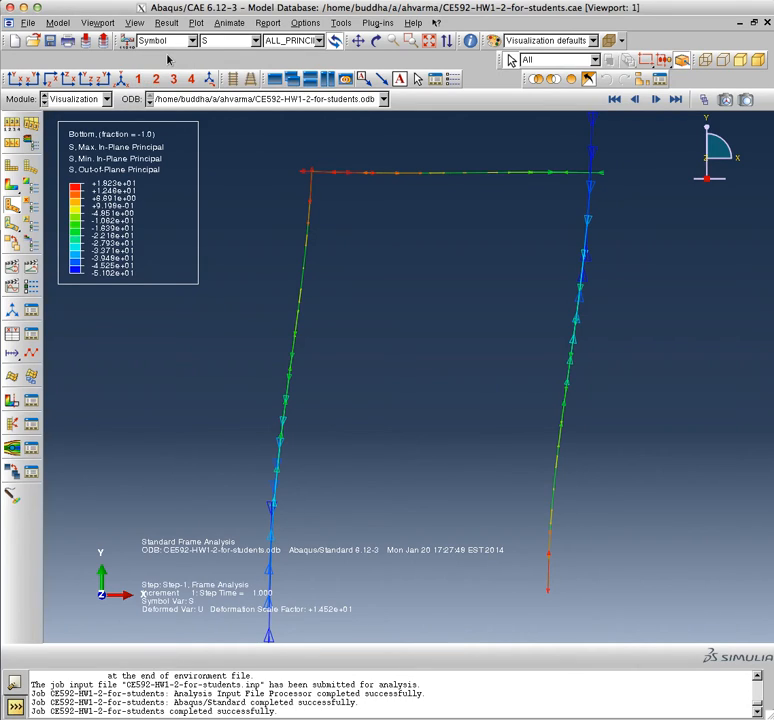
pyautogui.click(191, 40)
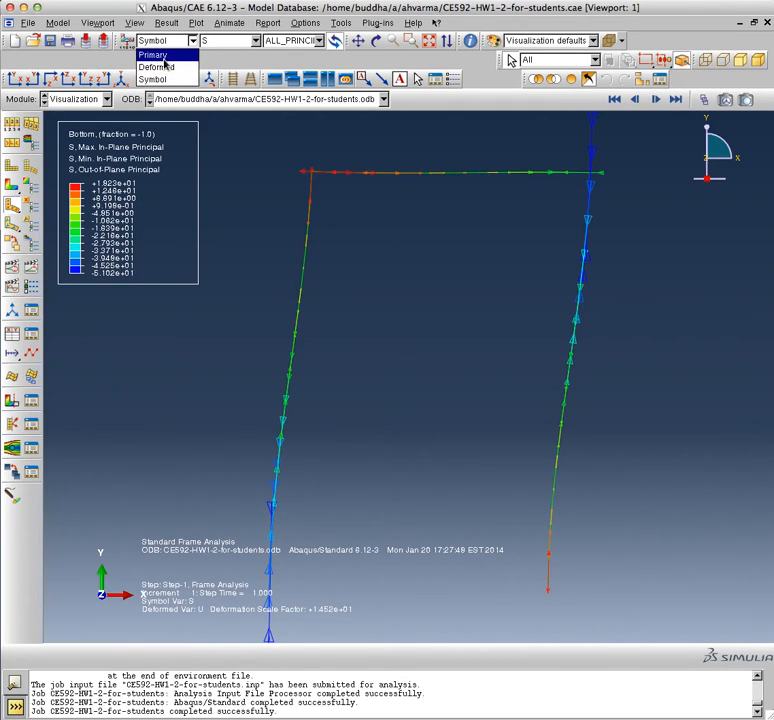
pyautogui.click(165, 60)
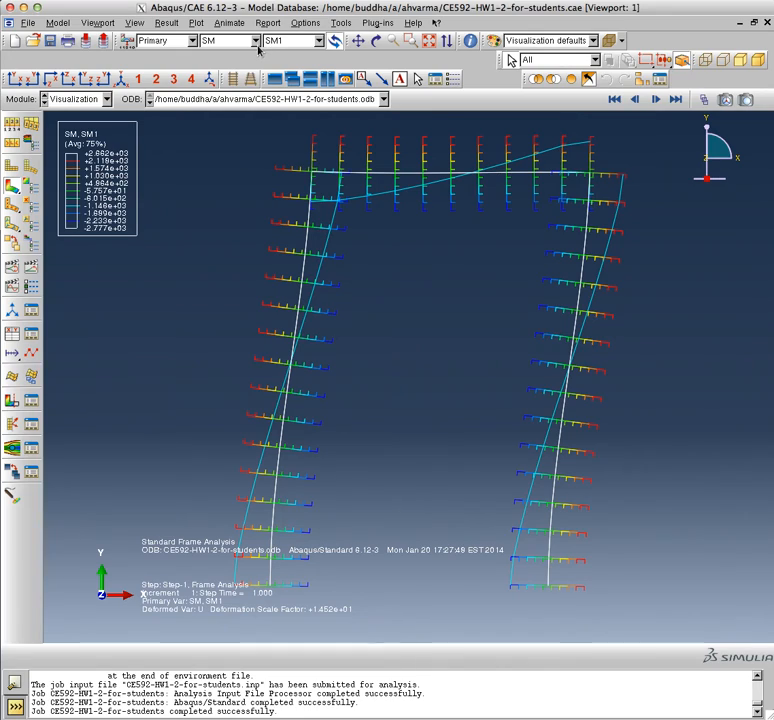
# Set the primary variable to the elastic strain EE on the deformed frame.
pyautogui.click(257, 44)
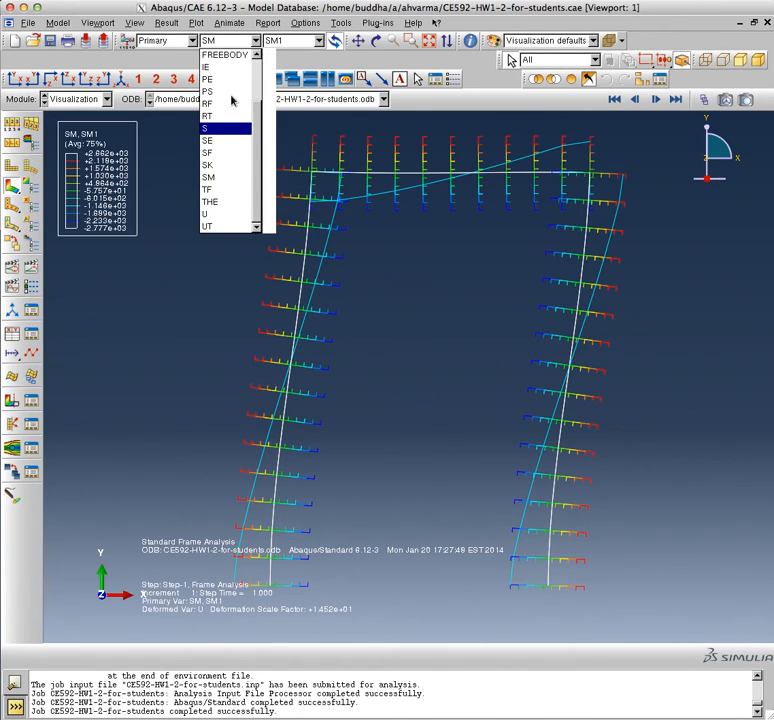
pyautogui.scroll(5, 205, 130)
pyautogui.click(207, 130)
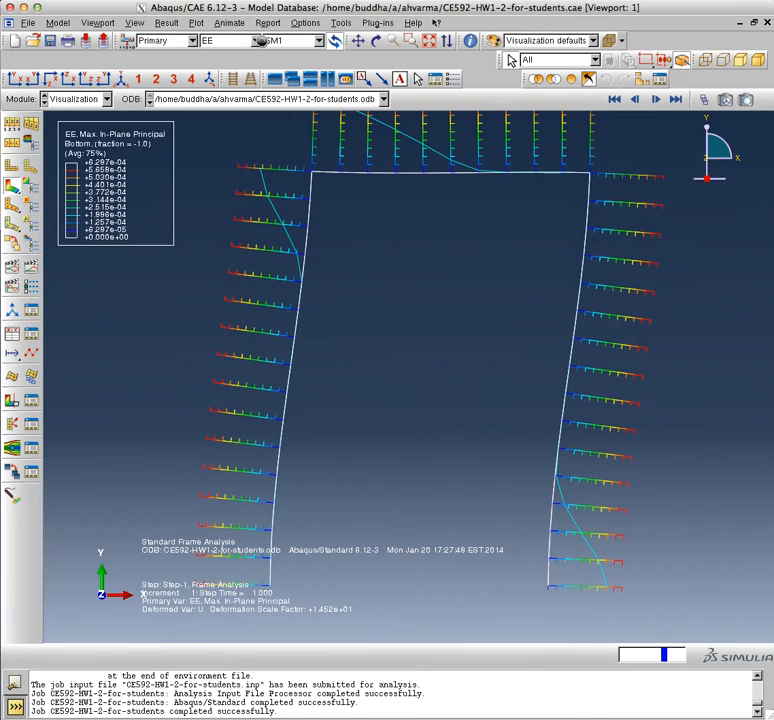
# Set the primary variable of the frame's contour plot to the stress S.
pyautogui.click(256, 42)
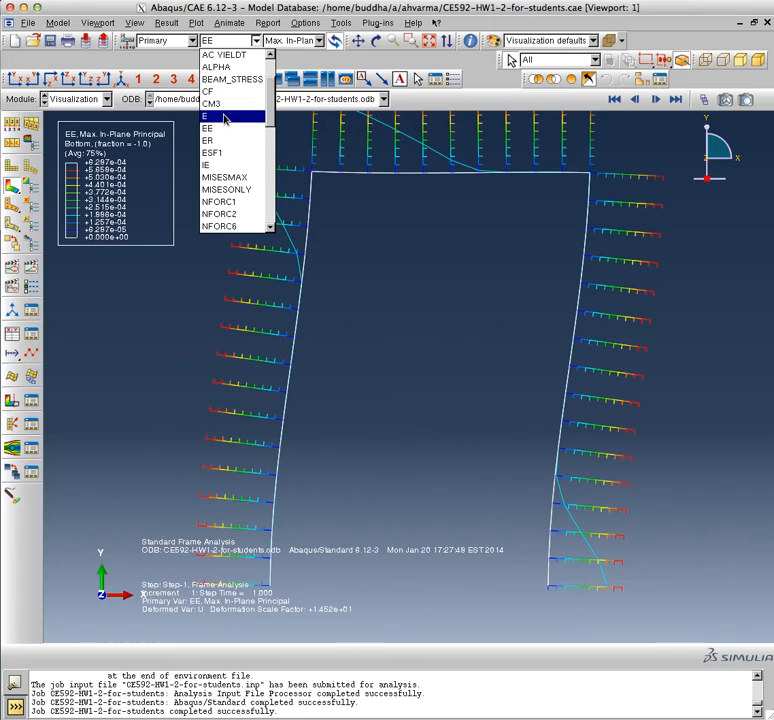
pyautogui.moveTo(272, 99); pyautogui.dragTo(265, 171)
pyautogui.scroll(-4, 265, 173)
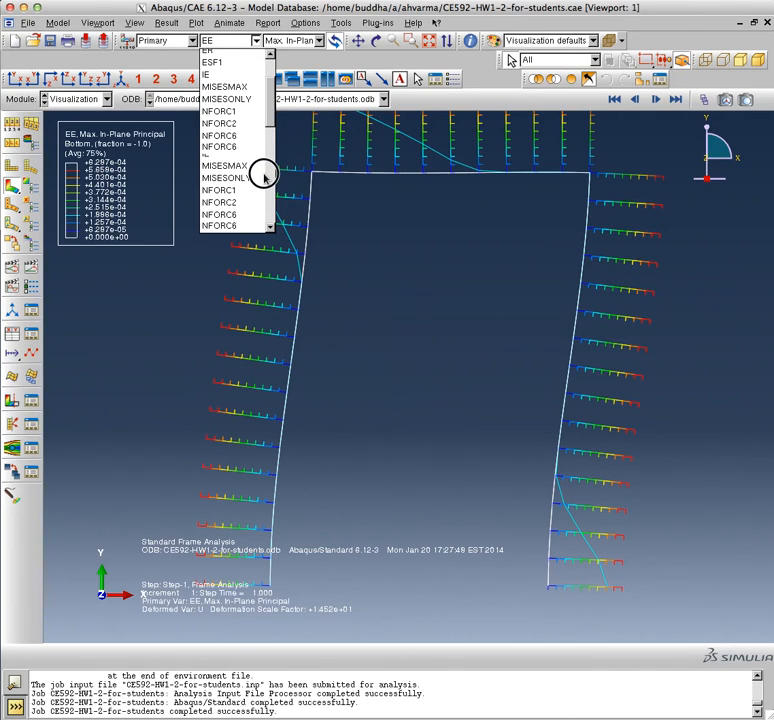
pyautogui.scroll(-5, 265, 175)
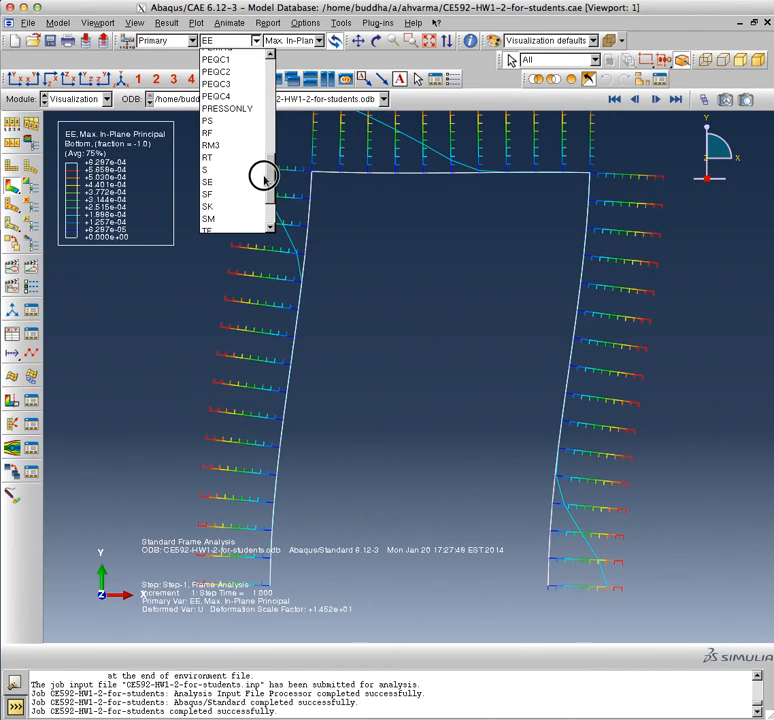
pyautogui.scroll(-1, 208, 177)
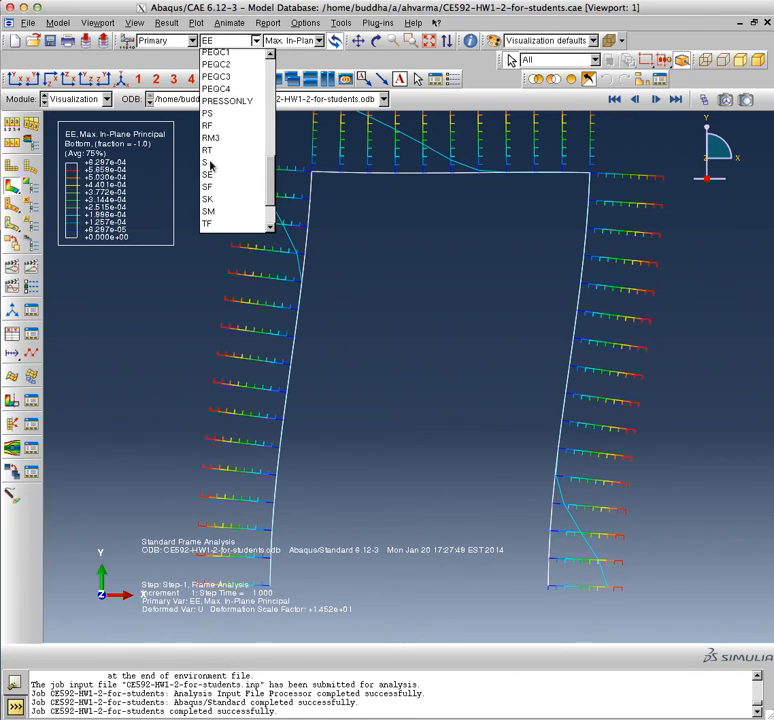
pyautogui.click(208, 163)
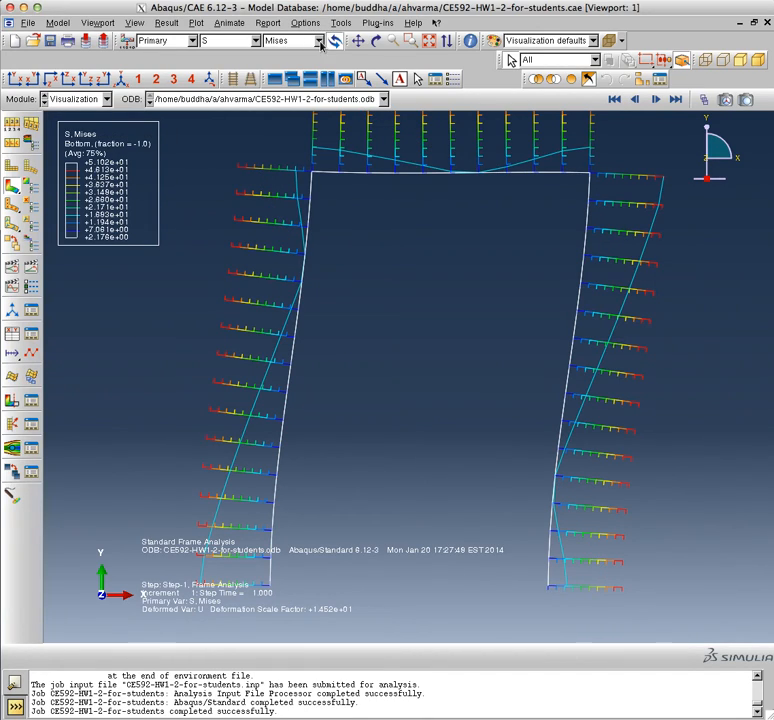
# Restrict the stress contour plot to component S11.
pyautogui.click(319, 41)
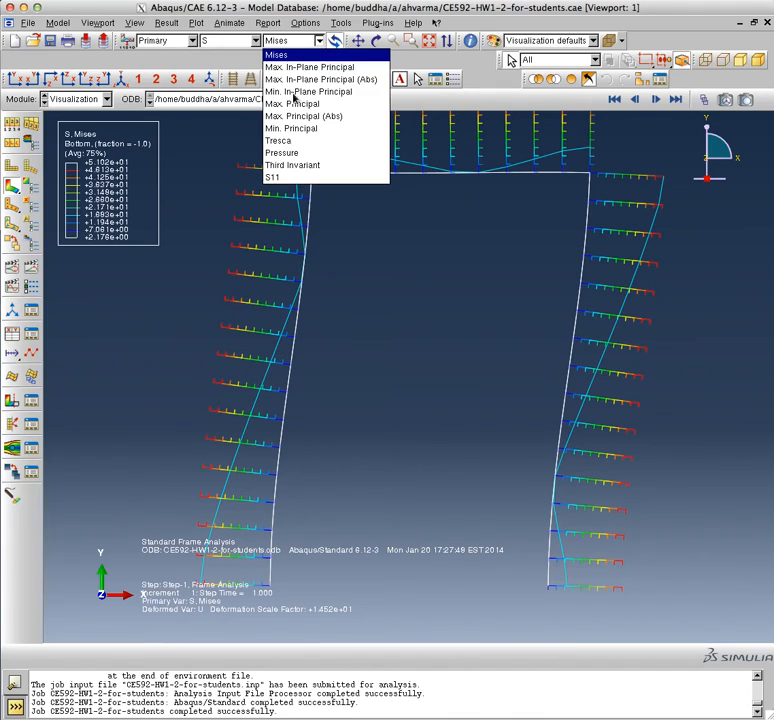
pyautogui.click(282, 176)
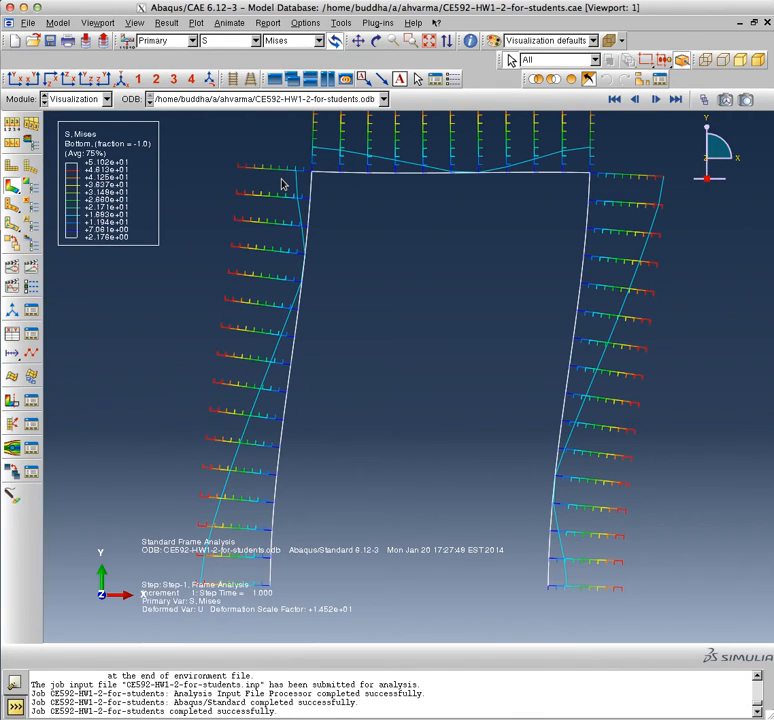
pyautogui.click(319, 41)
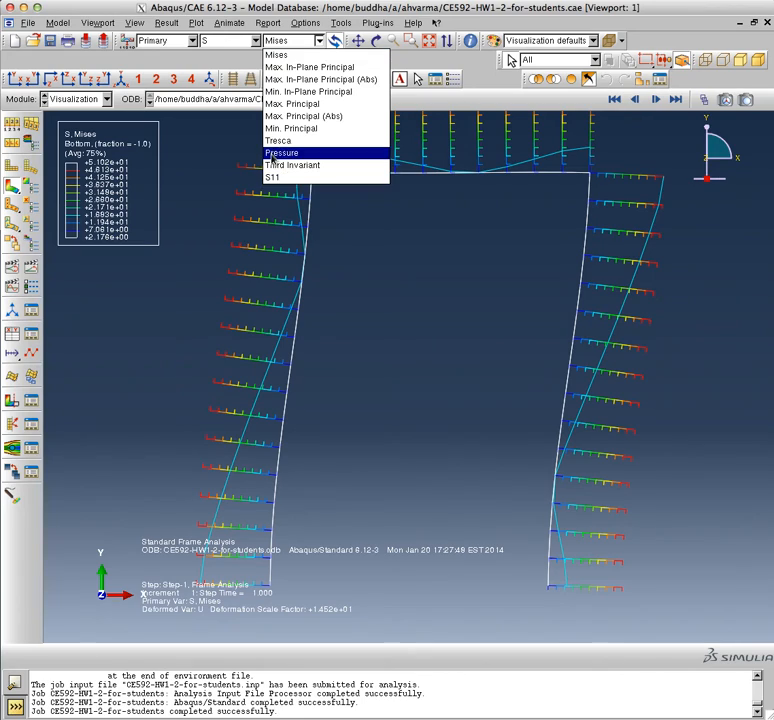
pyautogui.click(275, 184)
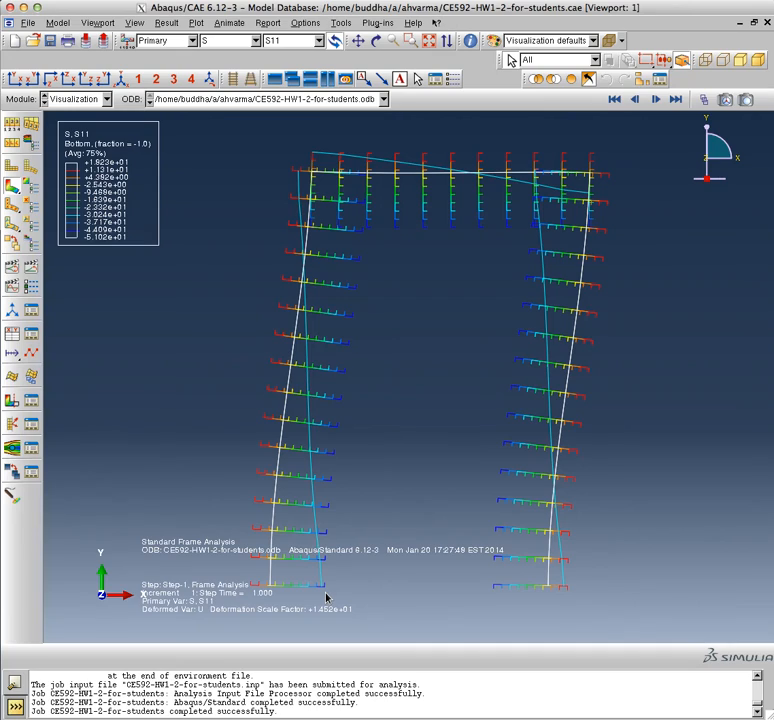
pyautogui.click(31, 193)
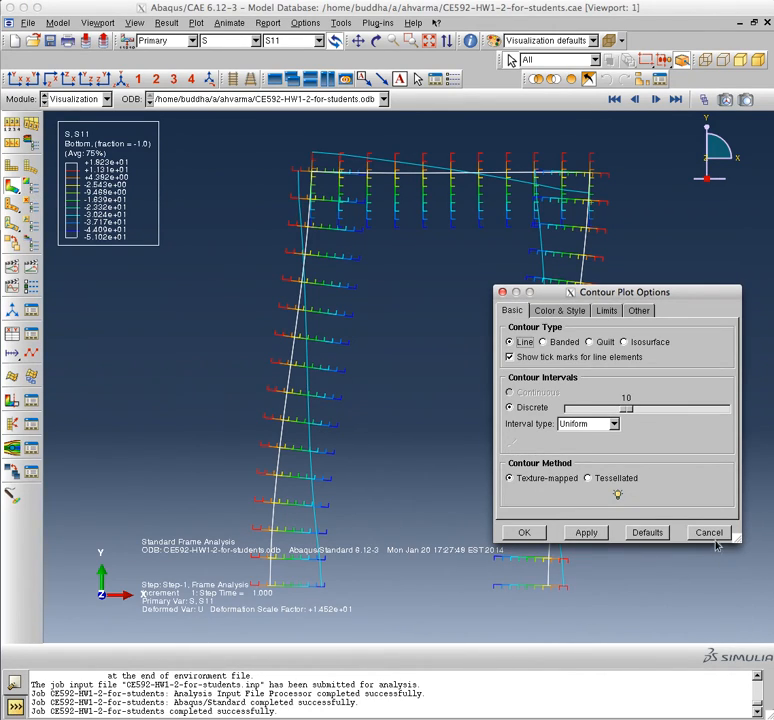
pyautogui.click(711, 533)
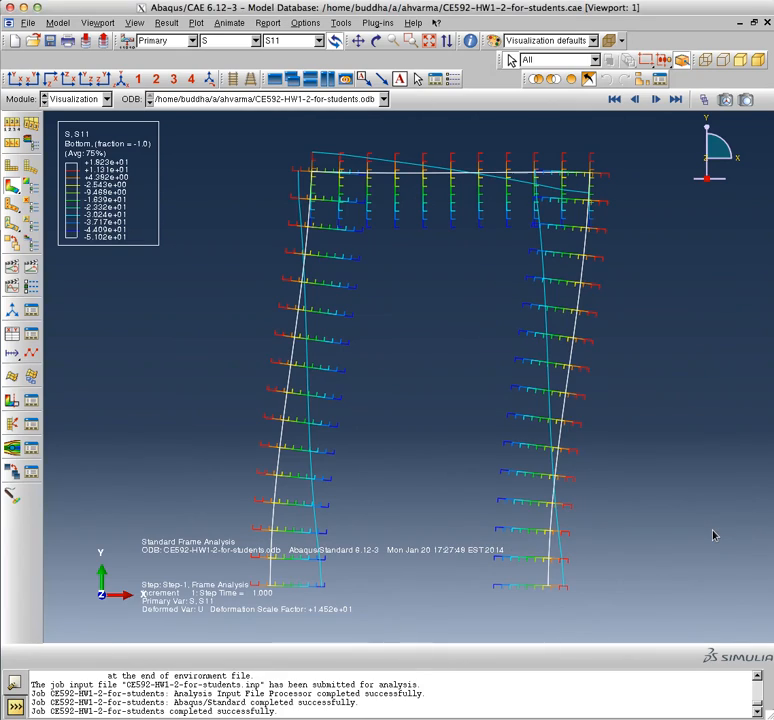
# Open the section point settings of the S11 field output and select the beam I-section category.
pyautogui.click(166, 23)
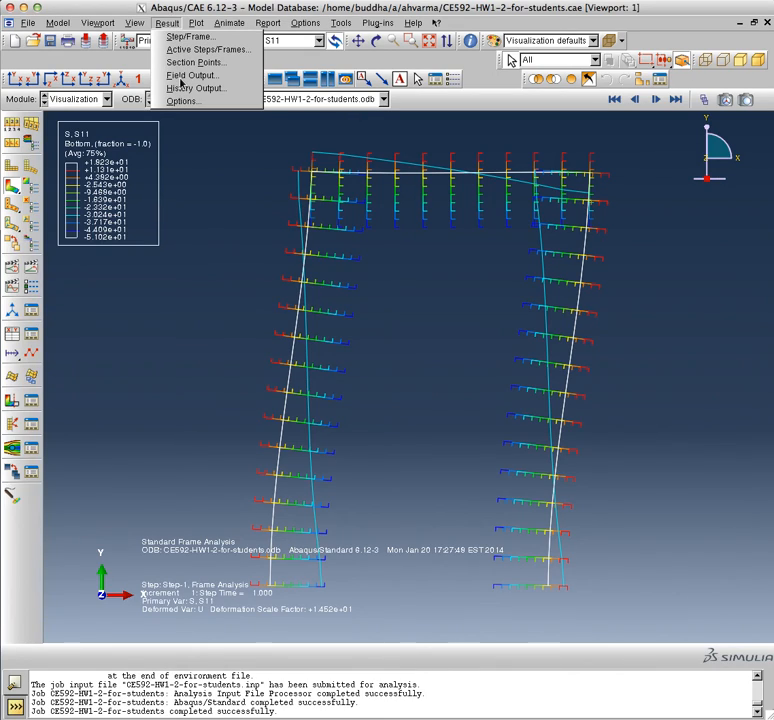
pyautogui.click(181, 79)
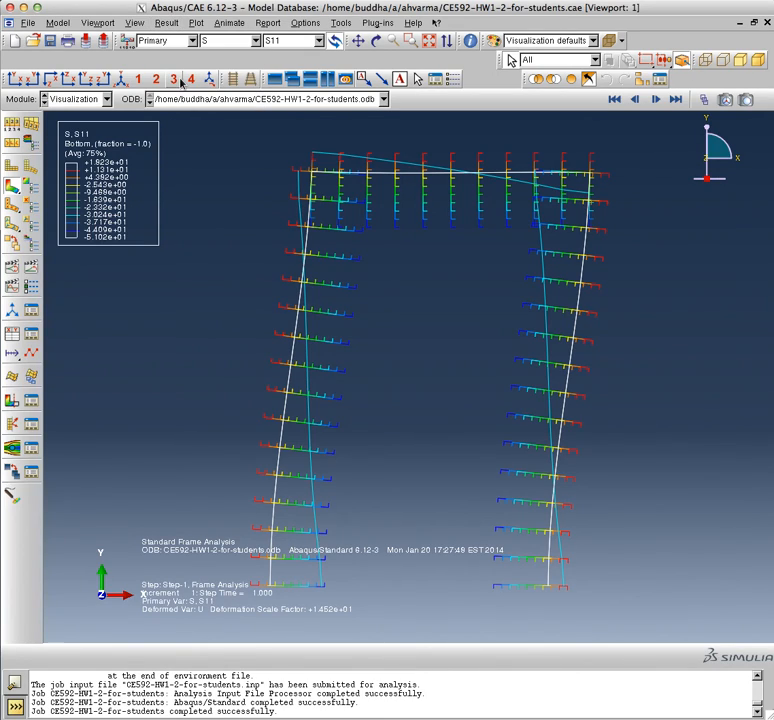
pyautogui.click(165, 24)
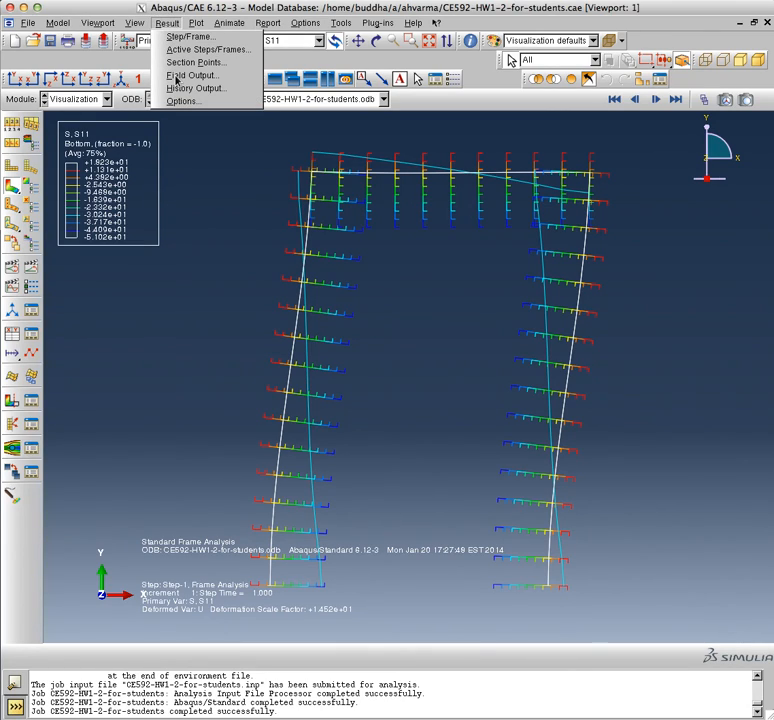
pyautogui.click(177, 77)
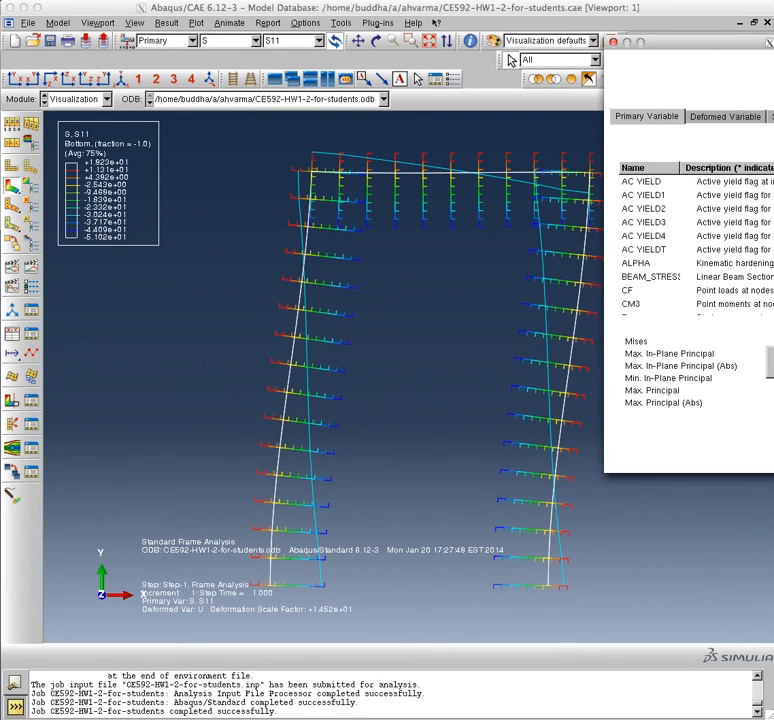
pyautogui.moveTo(714, 38); pyautogui.dragTo(378, 16)
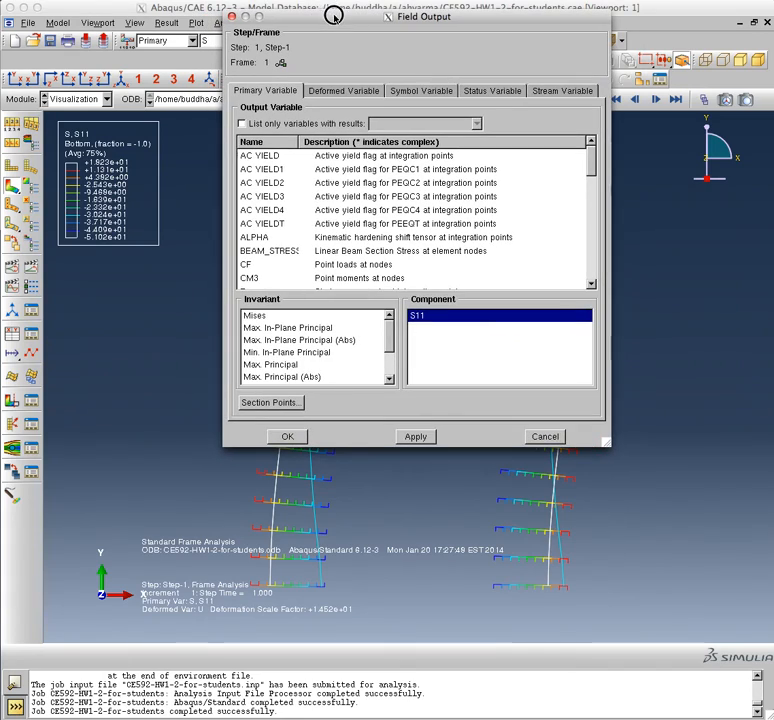
pyautogui.click(277, 405)
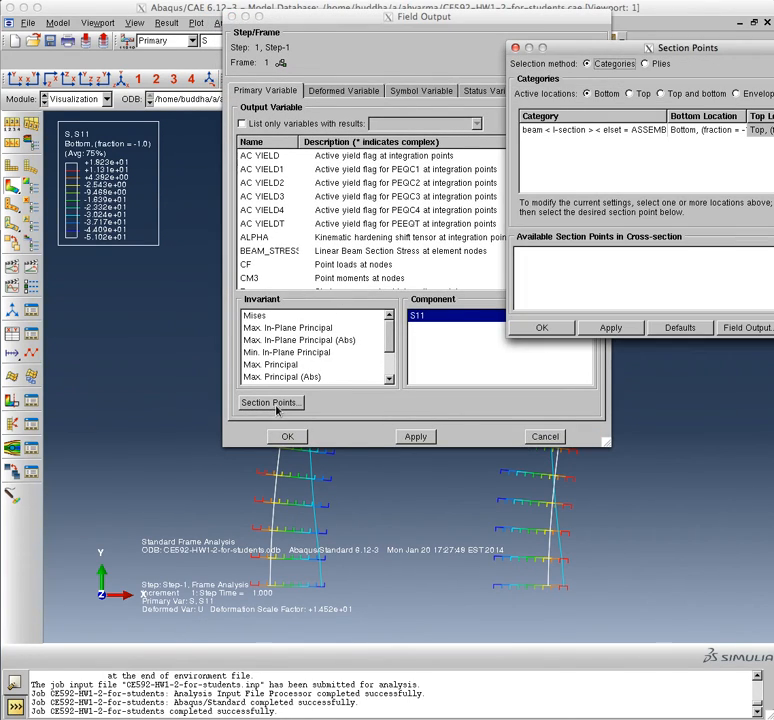
pyautogui.moveTo(622, 47); pyautogui.dragTo(402, 57)
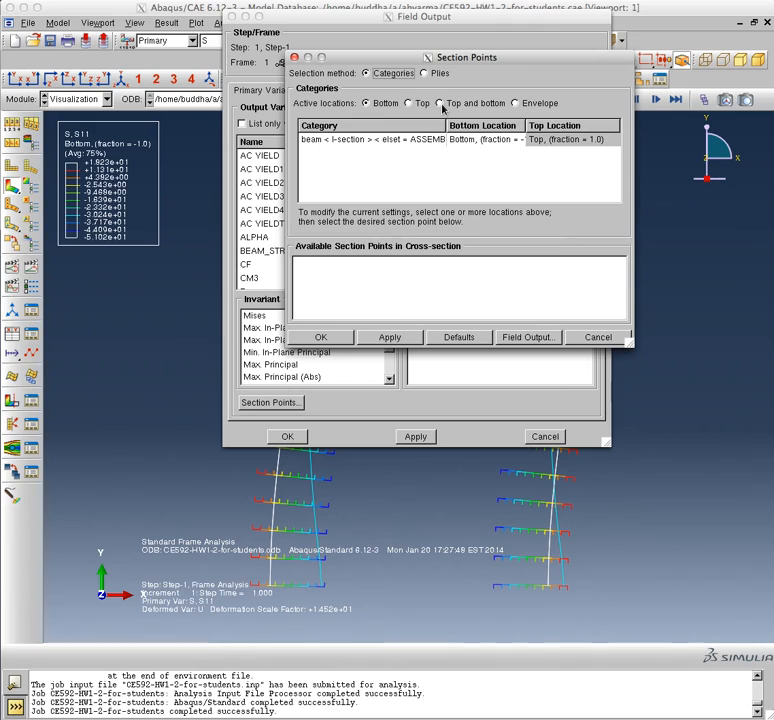
pyautogui.click(414, 141)
pyautogui.click(414, 141)
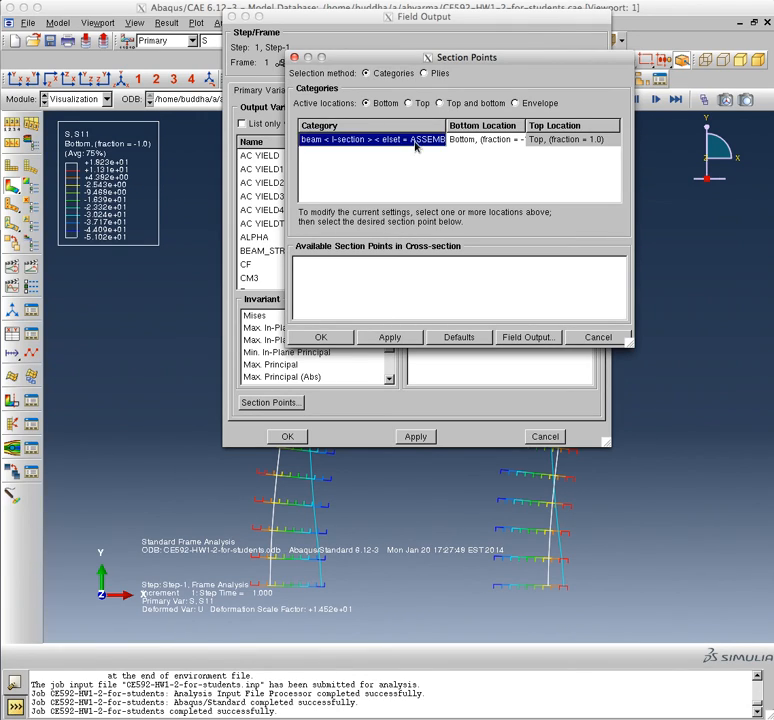